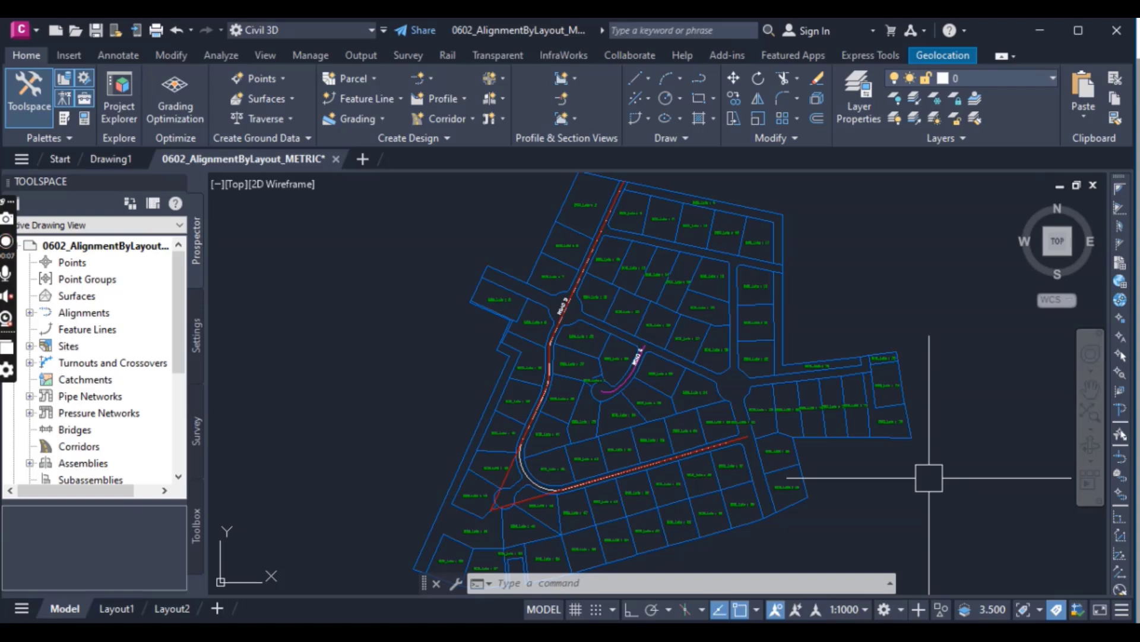
# Examine the existing Road D centreline and the surrounding parcel lots.
pyautogui.scroll(-2, 880, 386)
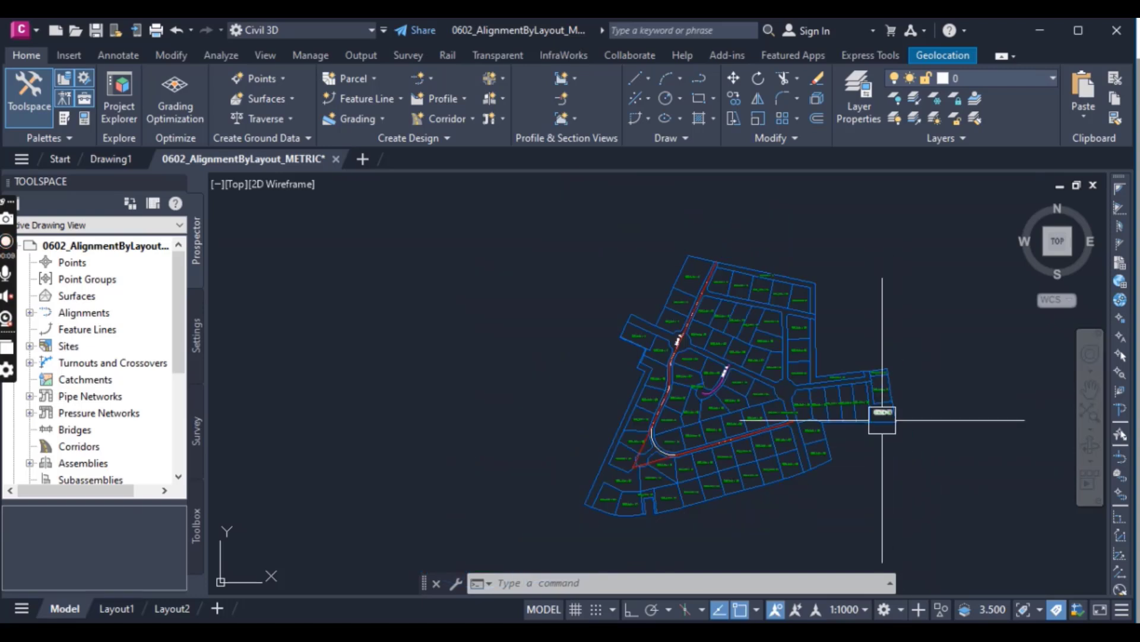
pyautogui.scroll(4, 623, 331)
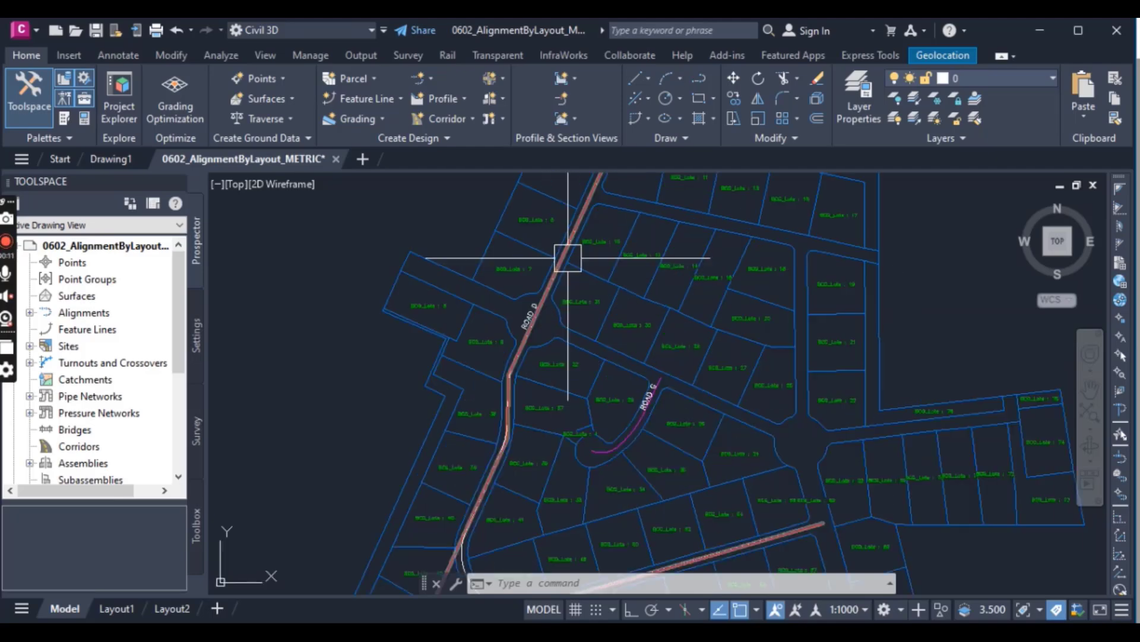
pyautogui.scroll(3, 568, 258)
pyautogui.scroll(-5, 616, 362)
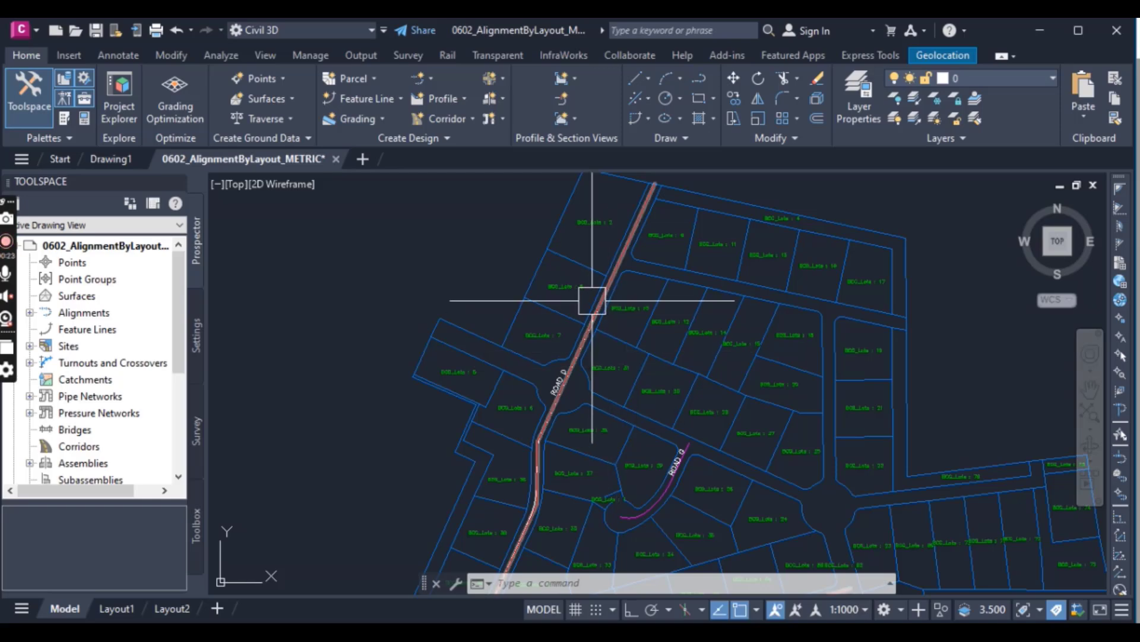
pyautogui.scroll(5, 600, 297)
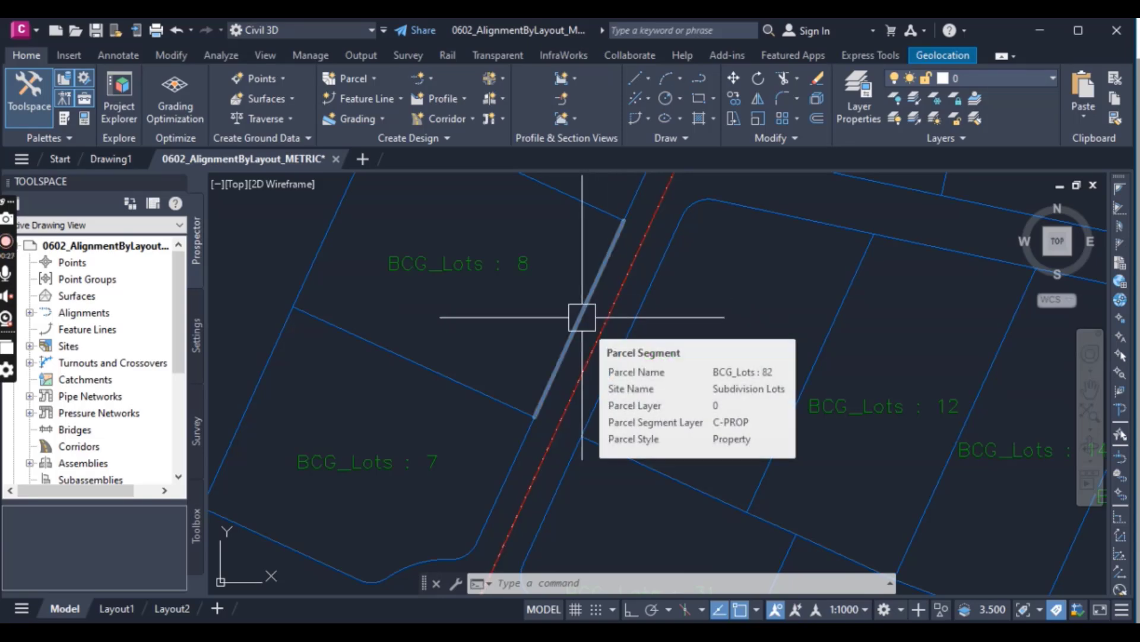
pyautogui.scroll(-5, 582, 317)
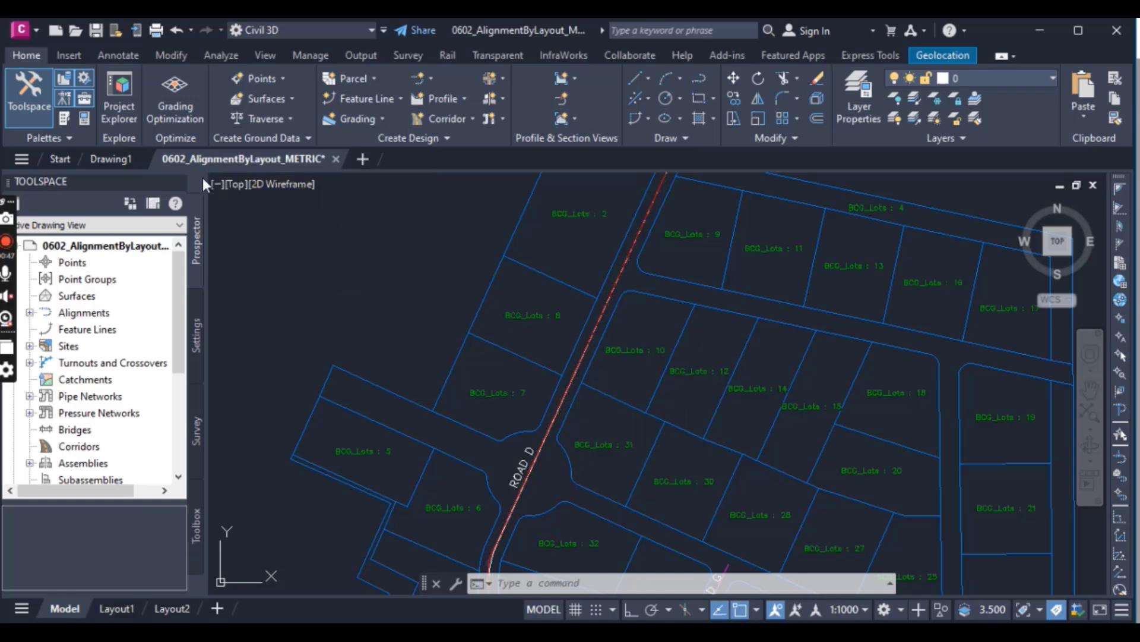
pyautogui.scroll(-3, 382, 321)
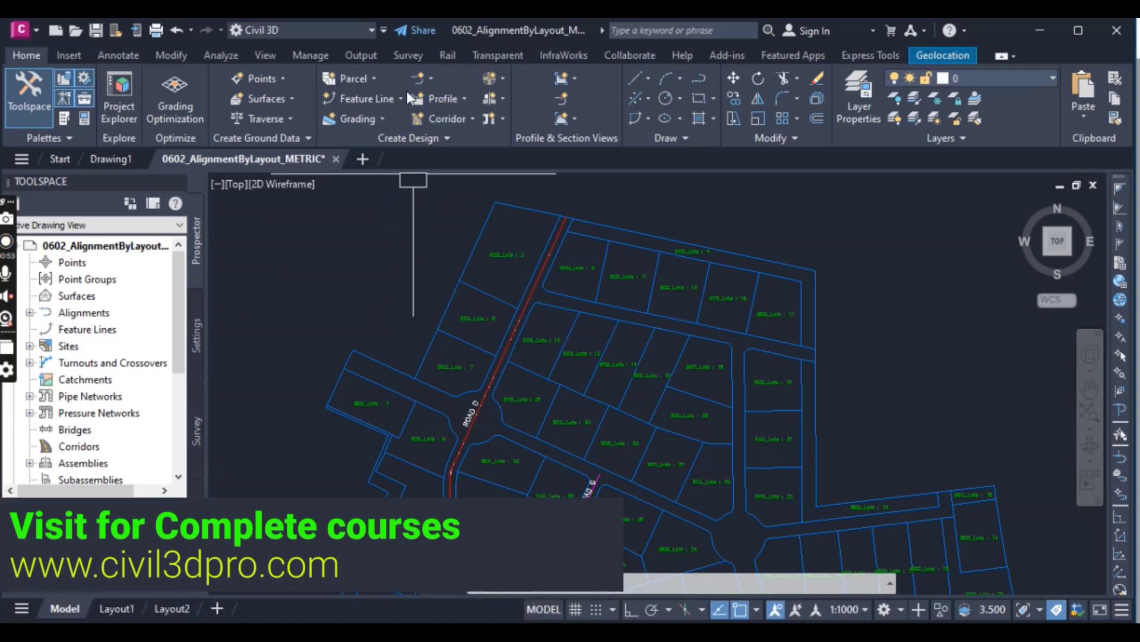
# Create a layout alignment named Road D using the "Major and Minor only" alignment label set.
pyautogui.click(431, 78)
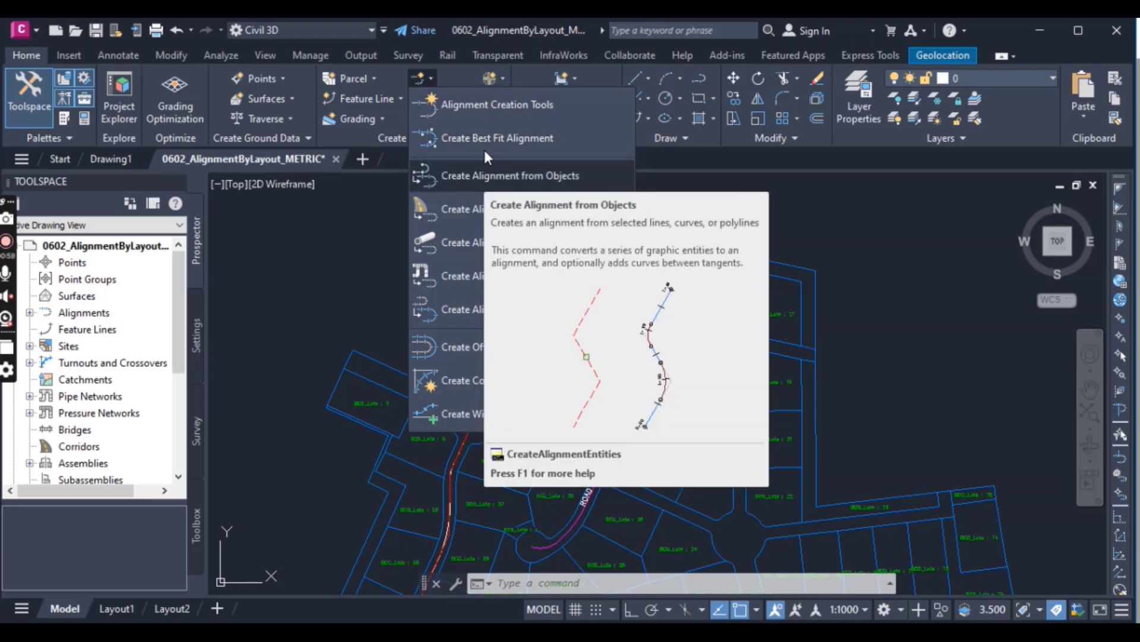
pyautogui.click(477, 113)
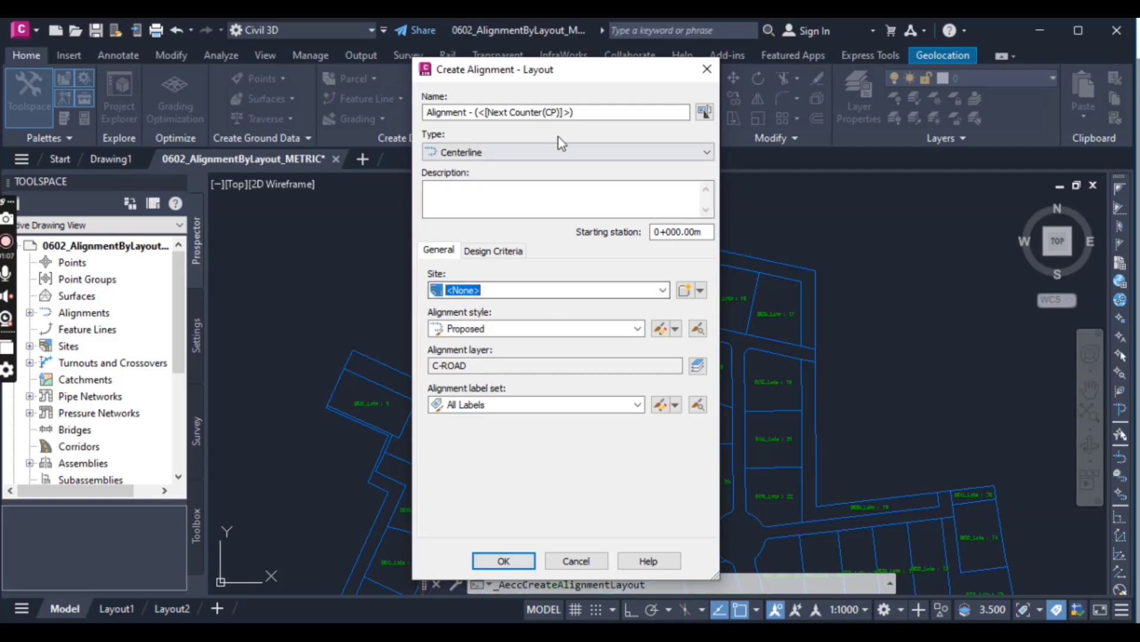
pyautogui.moveTo(591, 112); pyautogui.dragTo(433, 112)
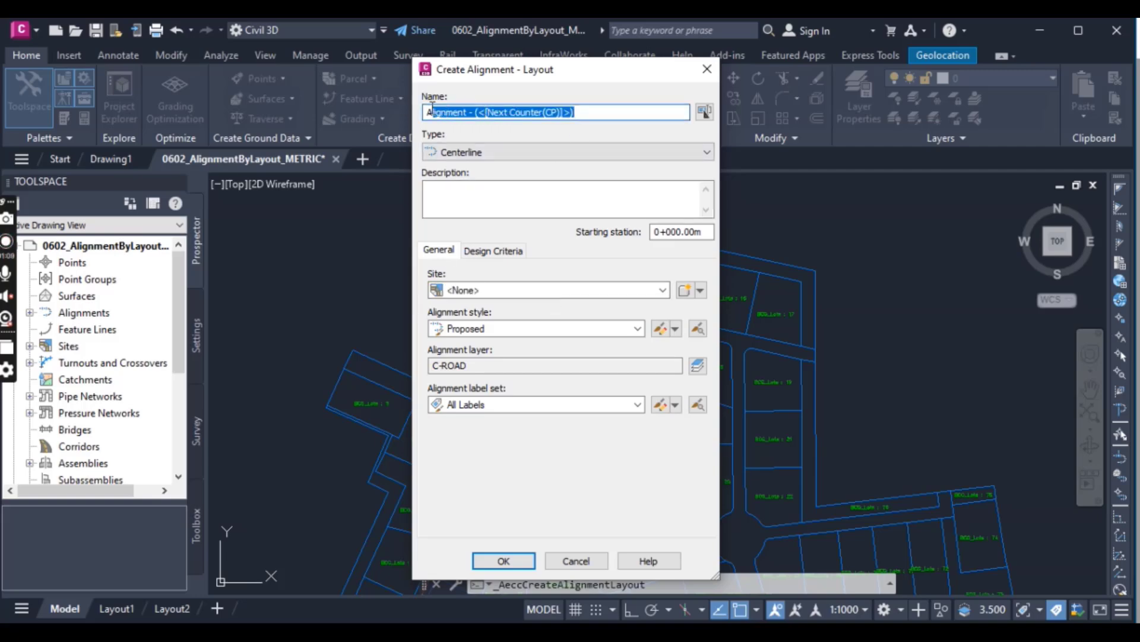
pyautogui.press('BackSpace')
pyautogui.press('BackSpace')
pyautogui.write('Road ')
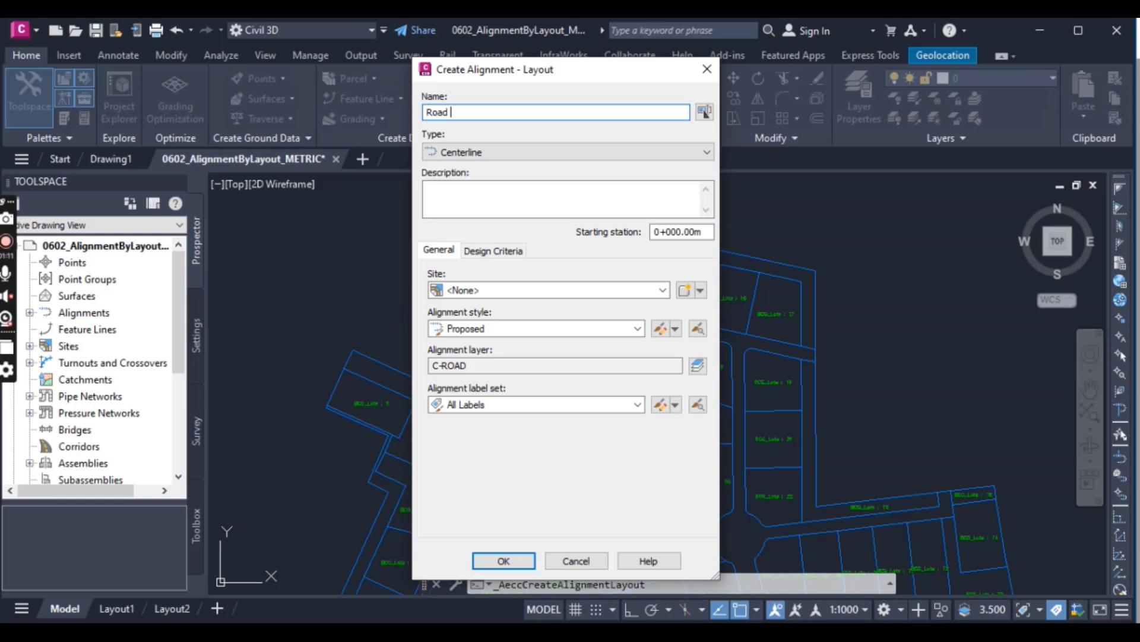
pyautogui.write('D')
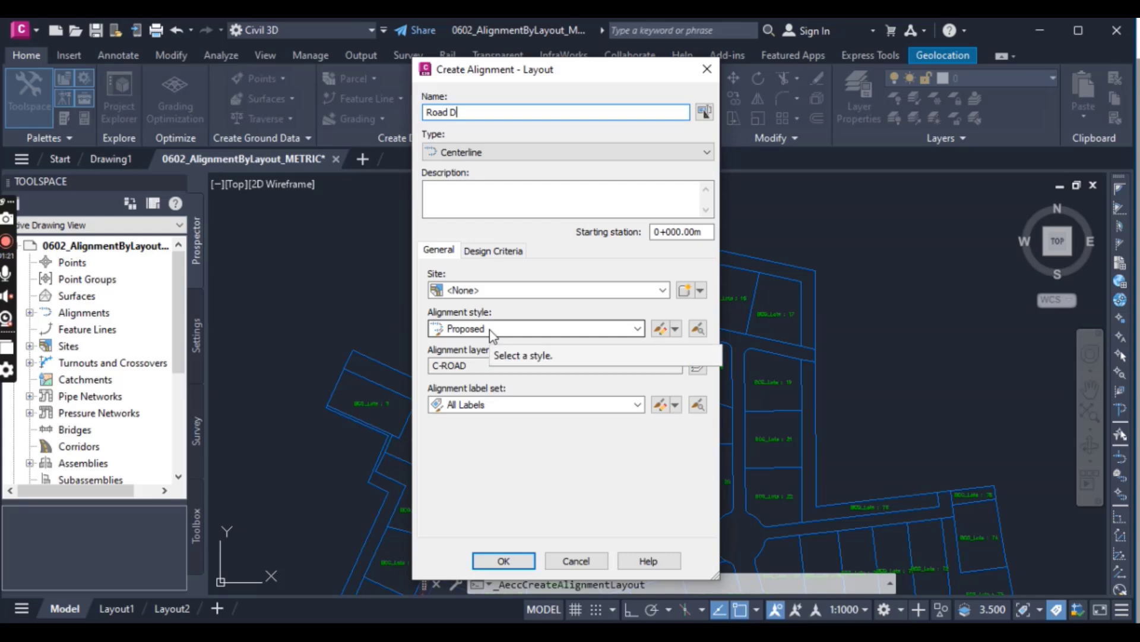
pyautogui.click(470, 406)
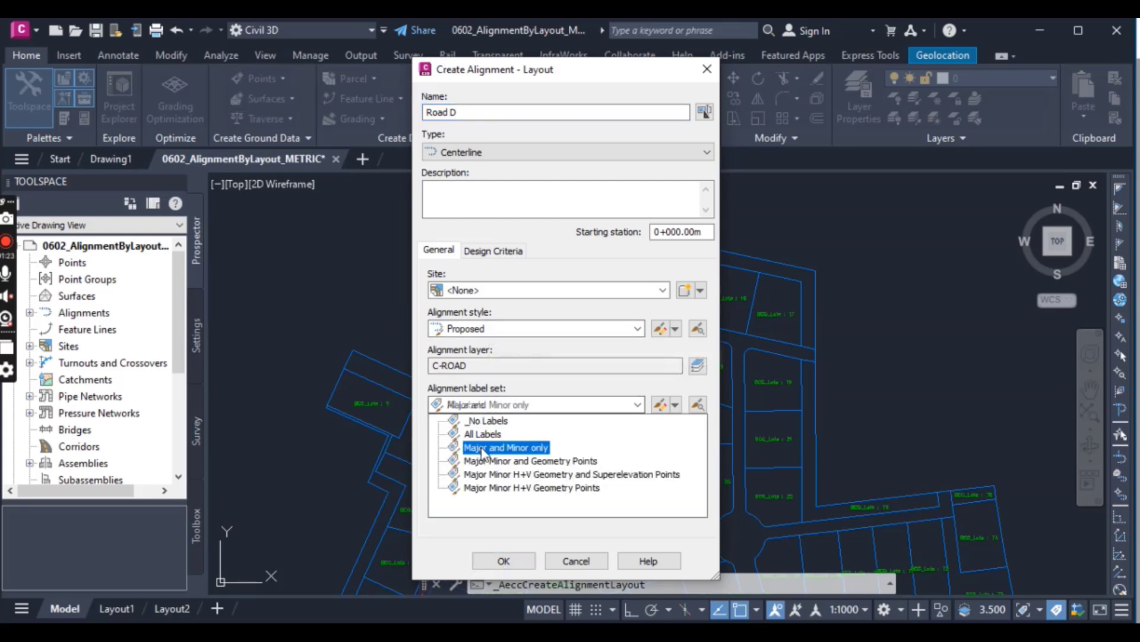
pyautogui.click(483, 448)
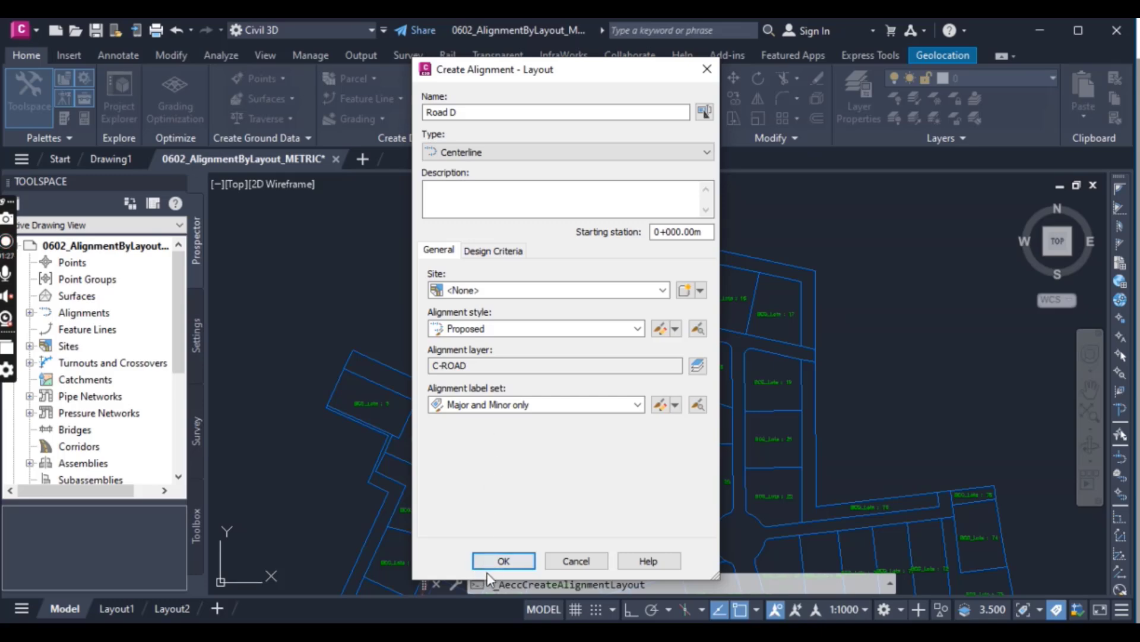
pyautogui.click(502, 560)
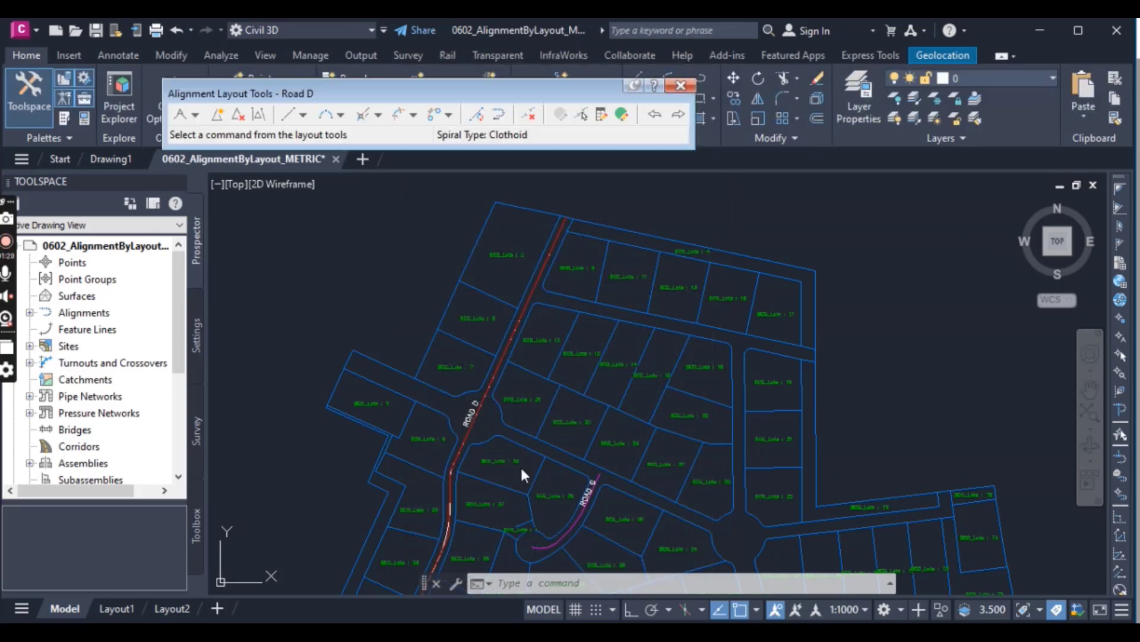
# Start a Tangent-Tangent (With curves) layout for Road D at the centreline's northern endpoint, between lots 2 and 9.
pyautogui.scroll(-5, 682, 349)
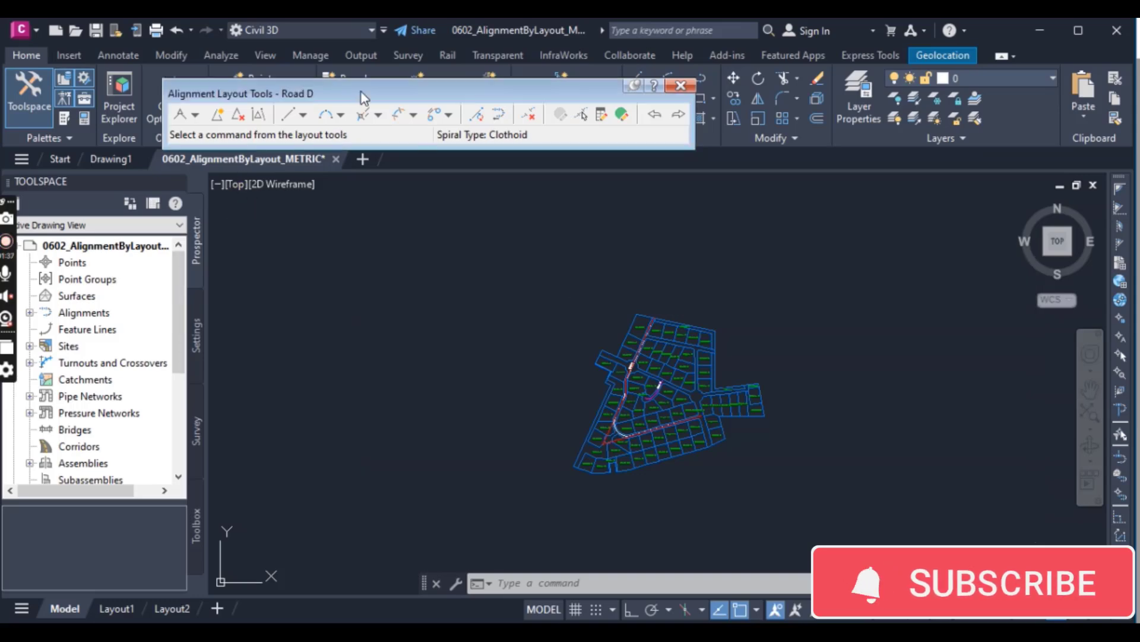
pyautogui.moveTo(358, 95); pyautogui.dragTo(401, 127)
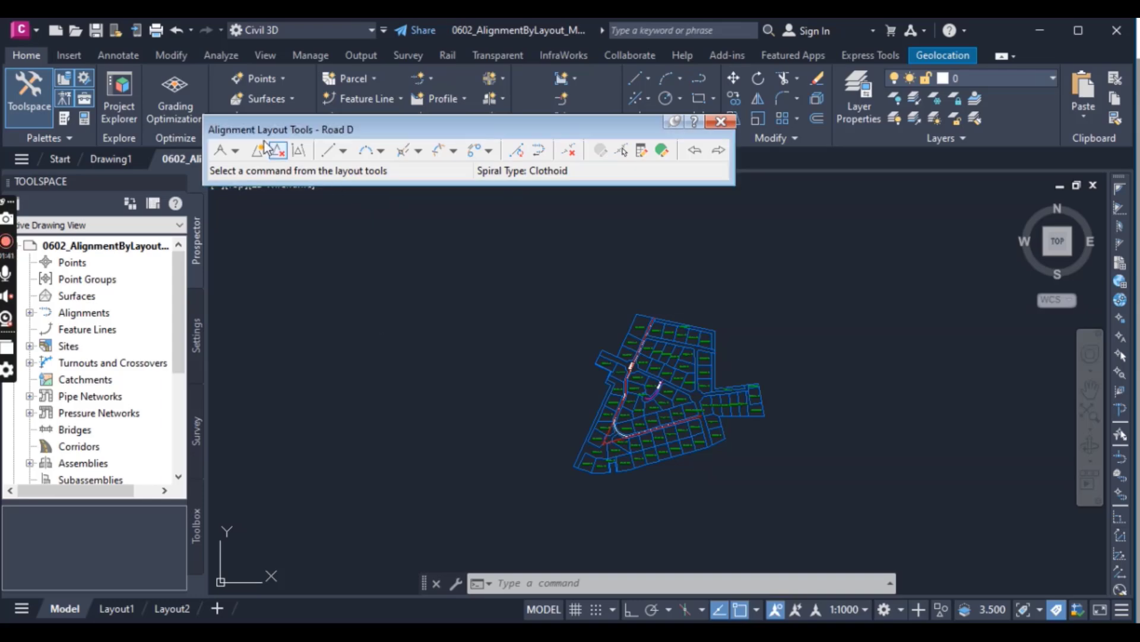
pyautogui.click(235, 152)
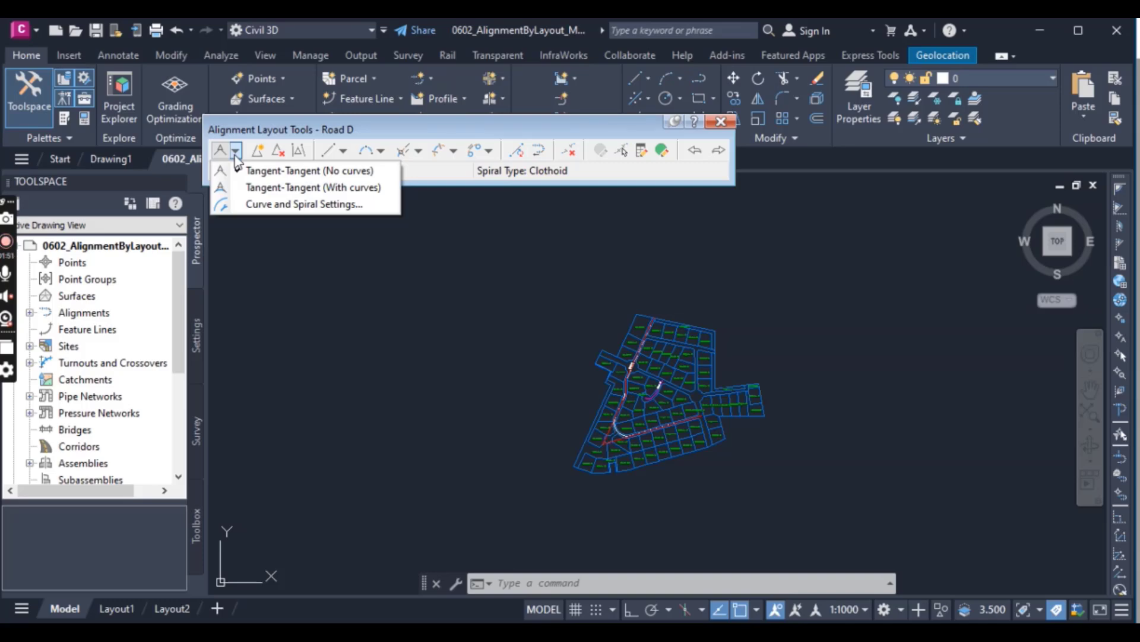
pyautogui.click(234, 155)
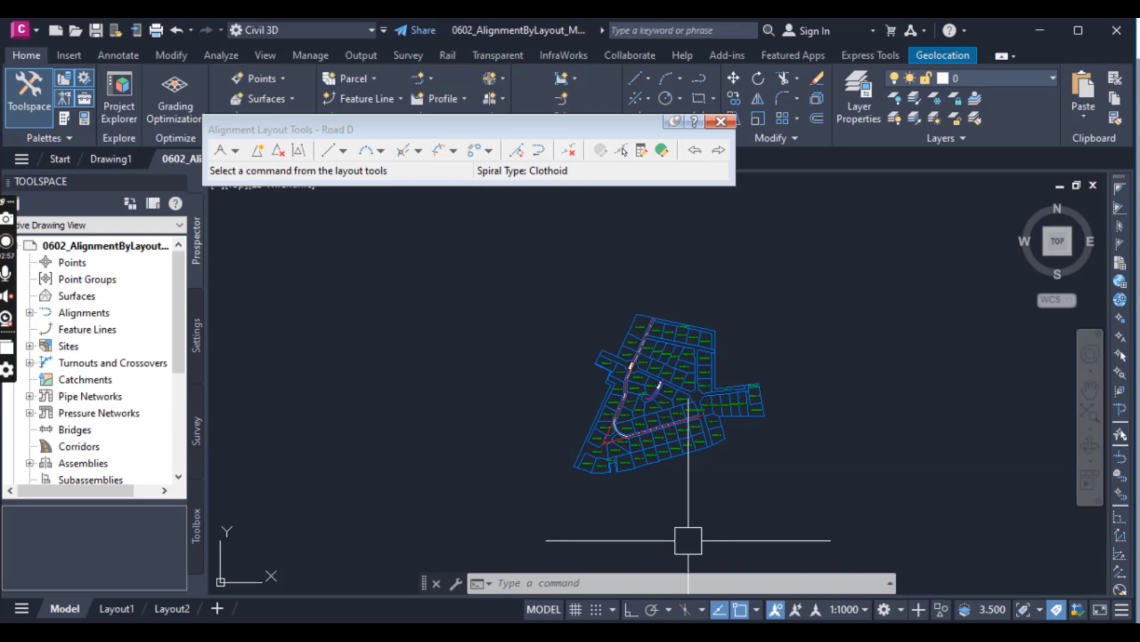
pyautogui.click(237, 153)
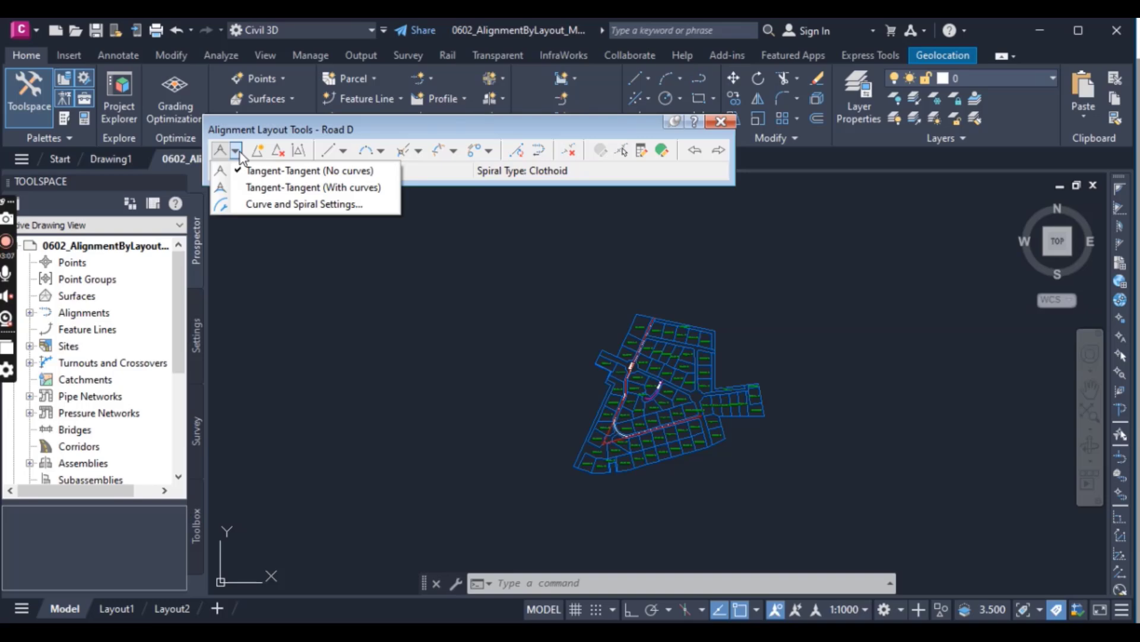
pyautogui.click(286, 188)
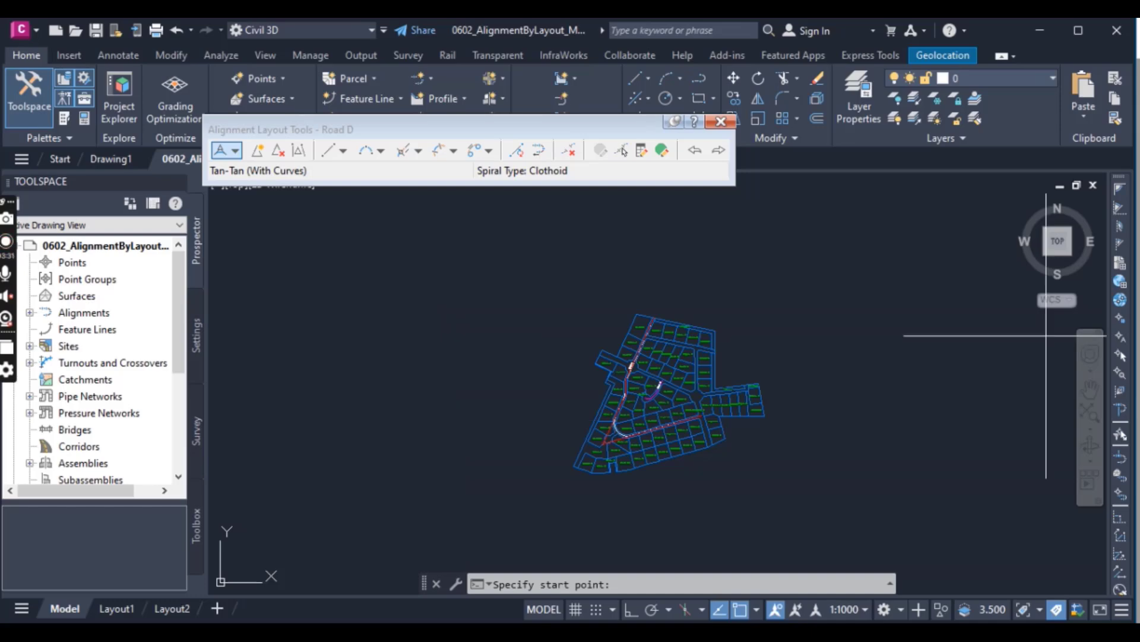
pyautogui.scroll(5, 578, 318)
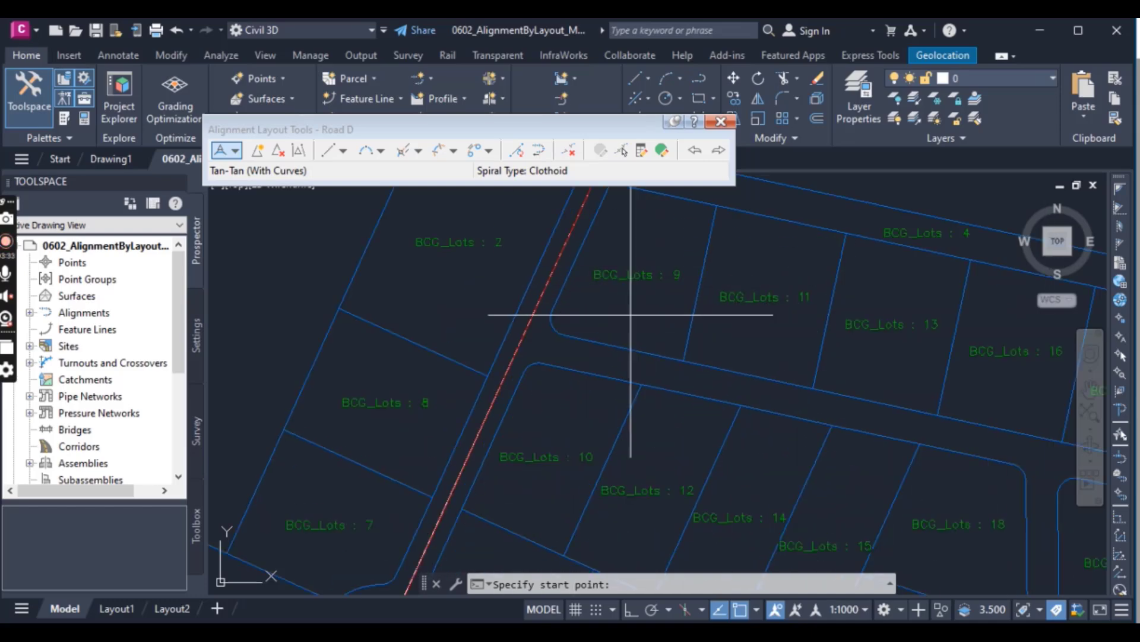
pyautogui.scroll(-5, 594, 309)
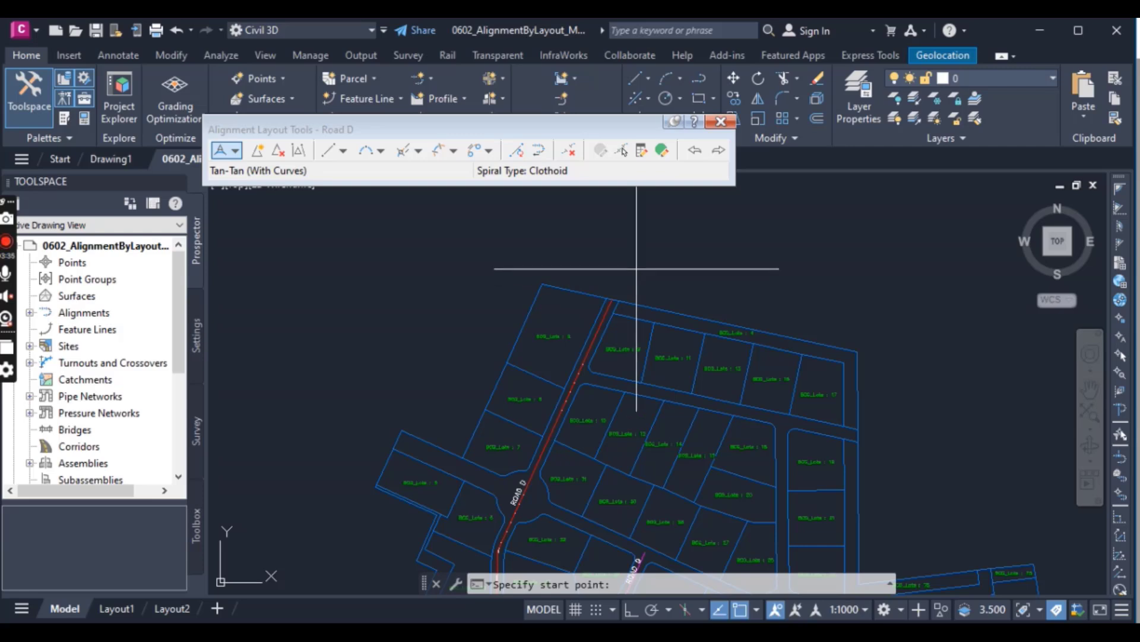
pyautogui.keyDown('shift'); pyautogui.rightClick(625, 263); pyautogui.keyUp('shift')
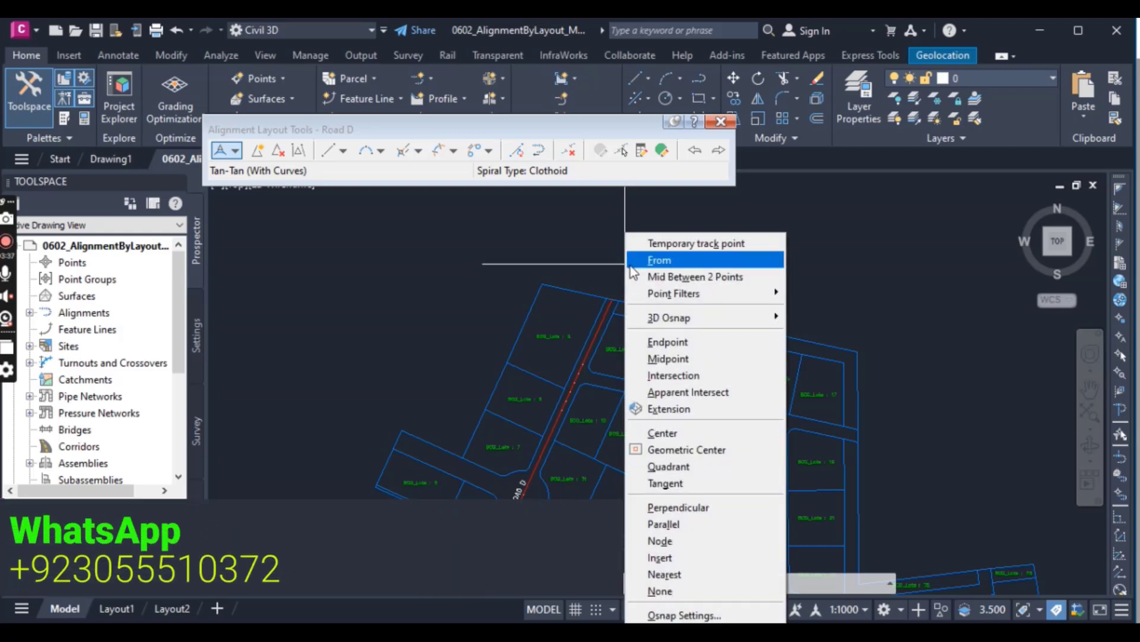
pyautogui.click(686, 344)
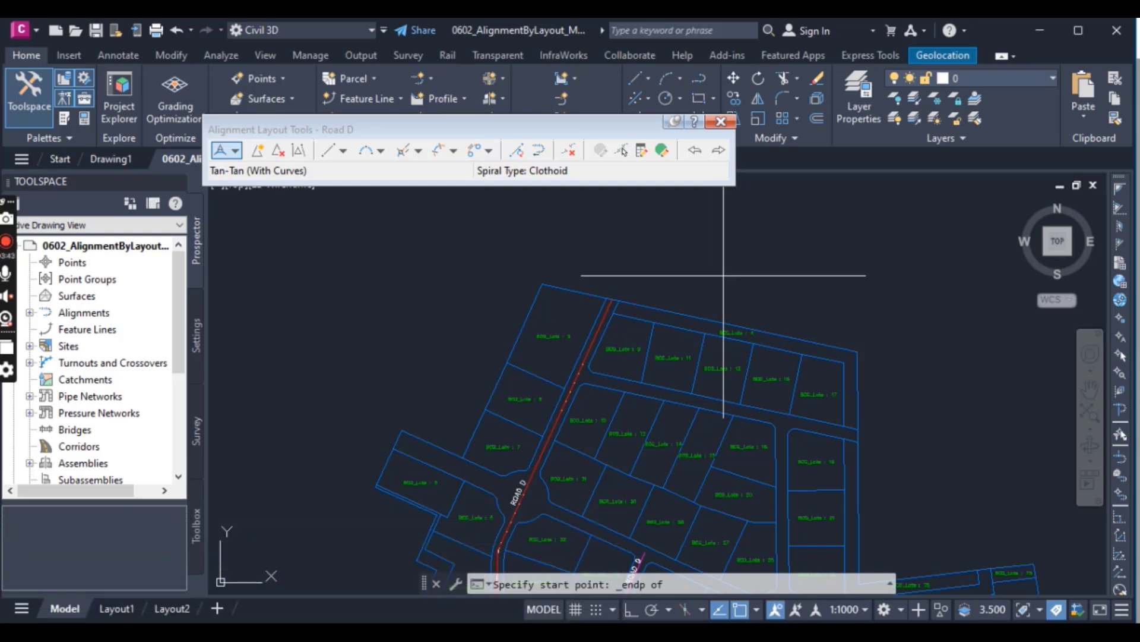
pyautogui.scroll(5, 594, 300)
pyautogui.click(515, 267)
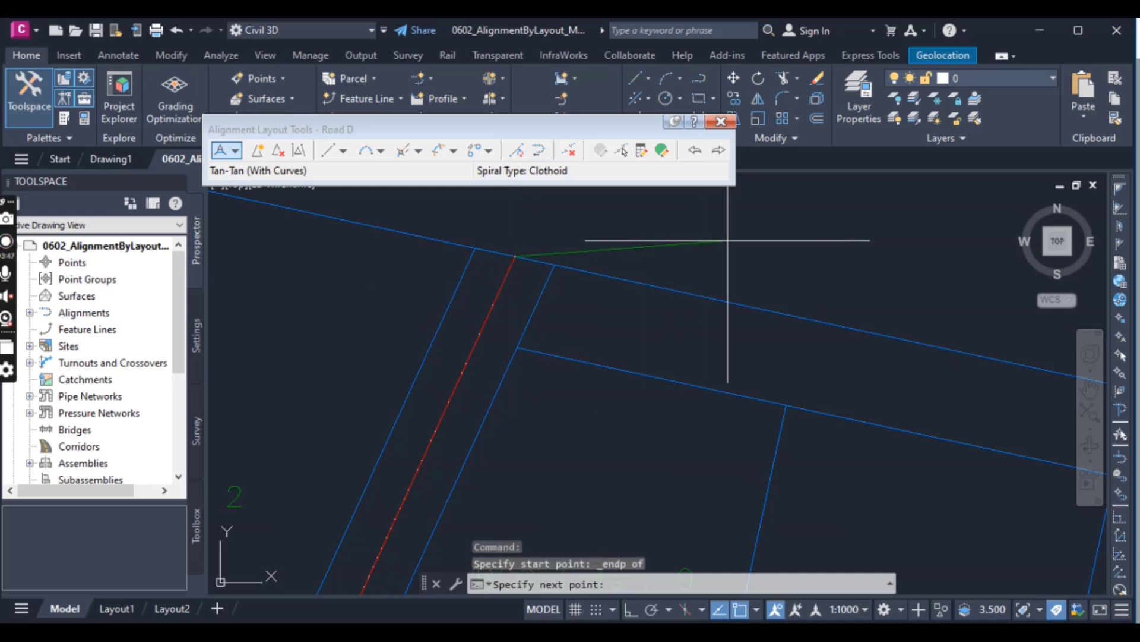
# Draw the first tangent to the endpoint of the long straight centreline, where the curve begins between lots 6 and 32.
pyautogui.scroll(-2, 717, 268)
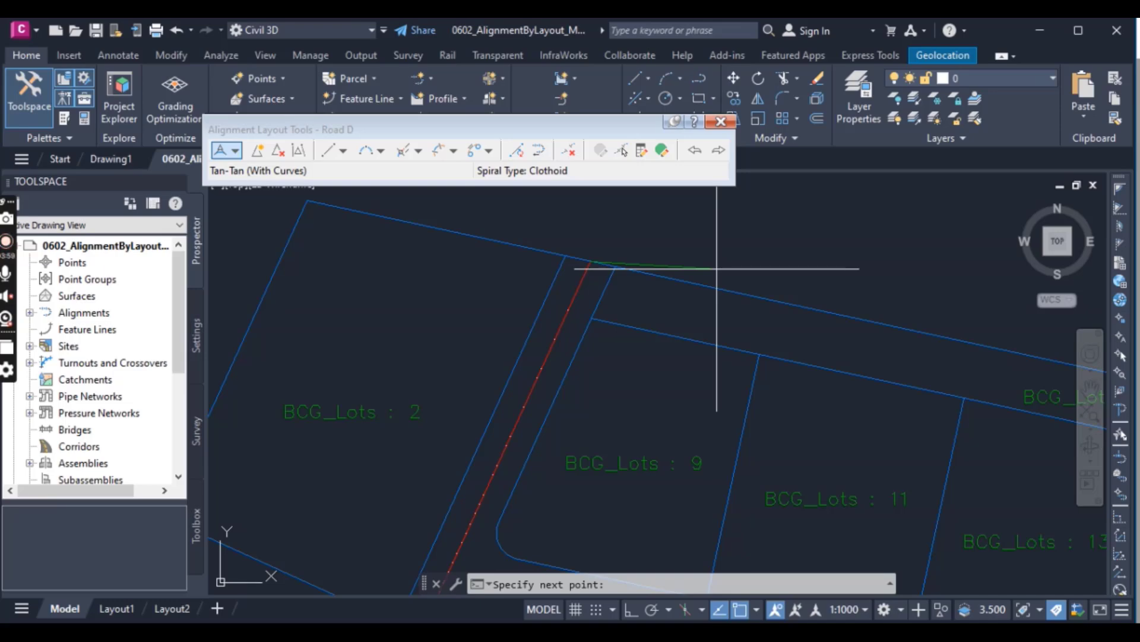
pyautogui.scroll(-5, 717, 268)
pyautogui.keyDown('shift'); pyautogui.rightClick(416, 319); pyautogui.keyUp('shift')
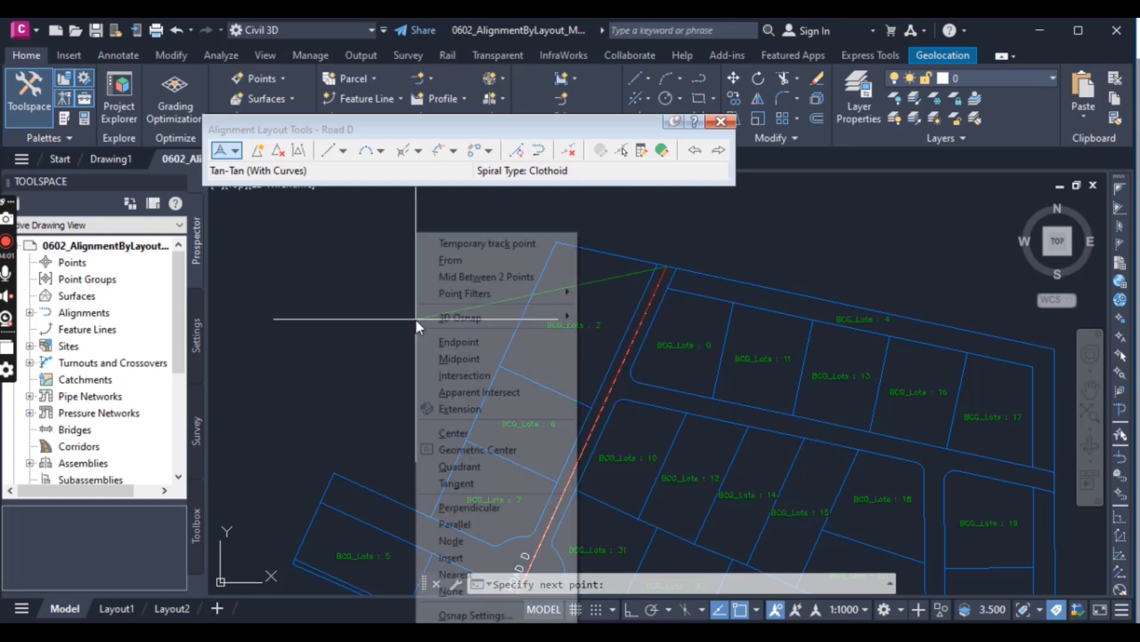
pyautogui.click(458, 336)
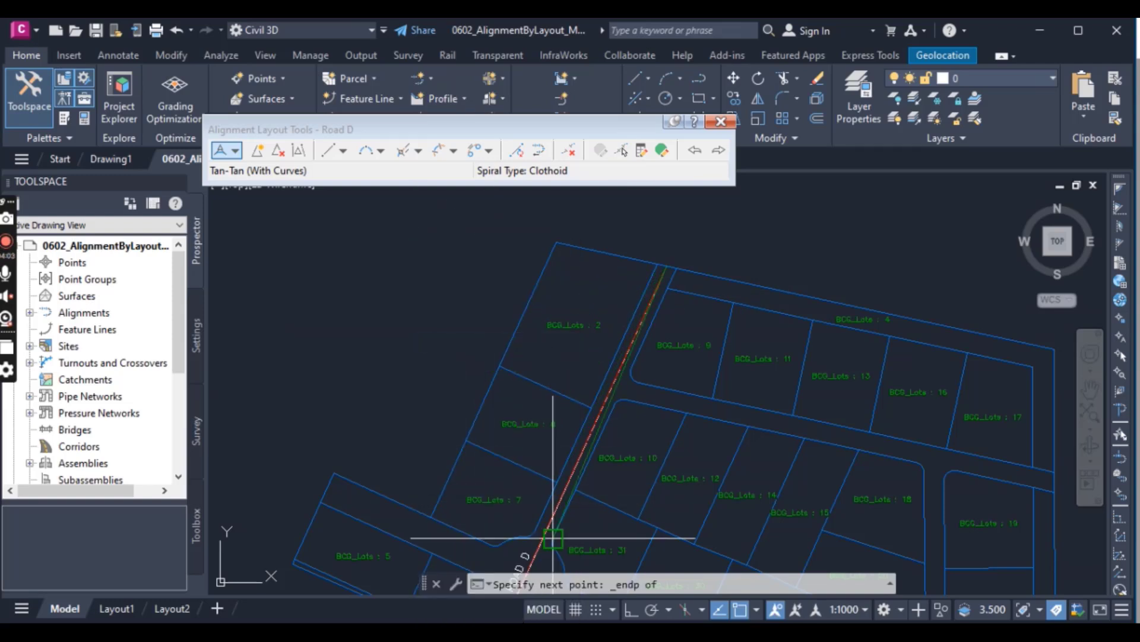
pyautogui.moveTo(529, 554); pyautogui.dragTo(527, 532, button='middle')
pyautogui.scroll(-2, 506, 443)
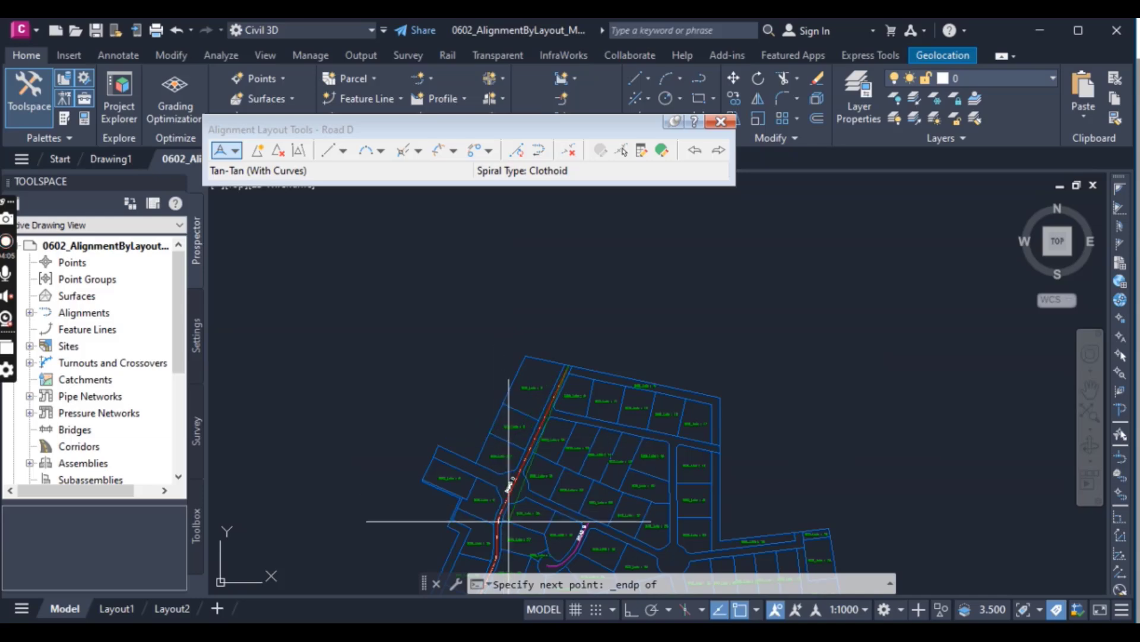
pyautogui.scroll(5, 506, 442)
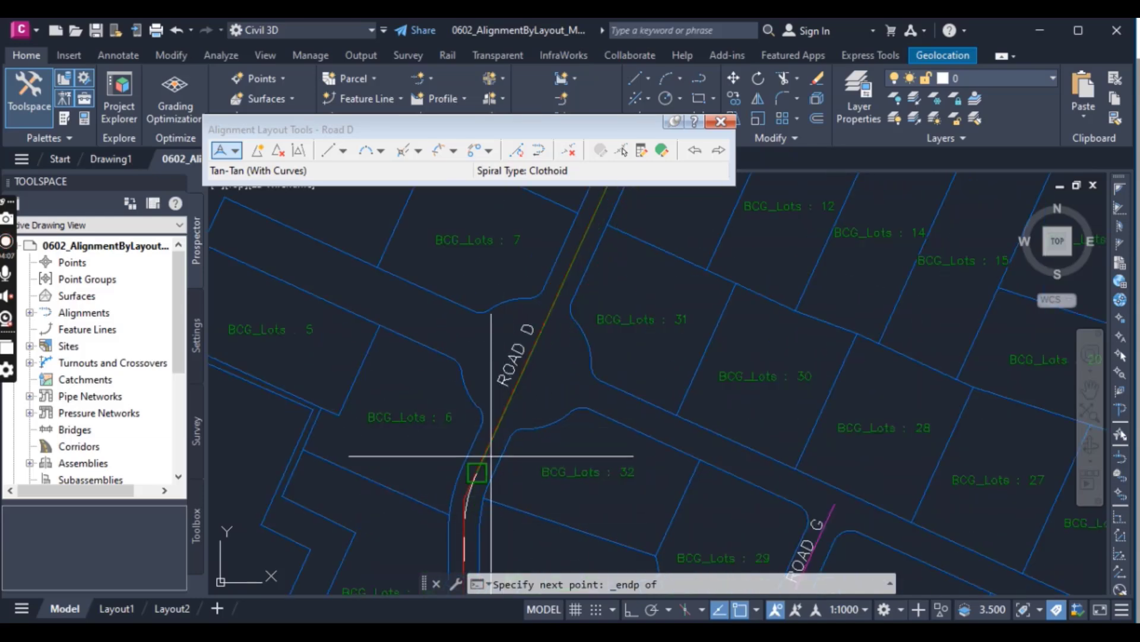
pyautogui.click(476, 472)
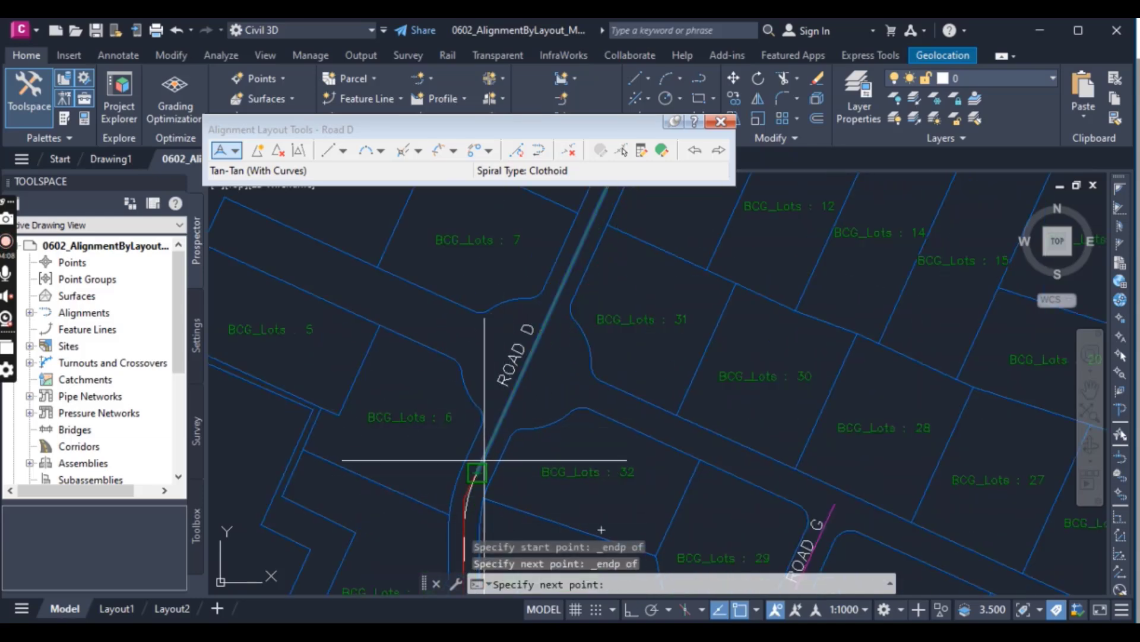
# Add the next alignment point at the centreline endpoint between lots 36 and 37, using an endpoint snap.
pyautogui.keyDown('shift'); pyautogui.rightClick(436, 451); pyautogui.keyUp('shift')
pyautogui.click(488, 174)
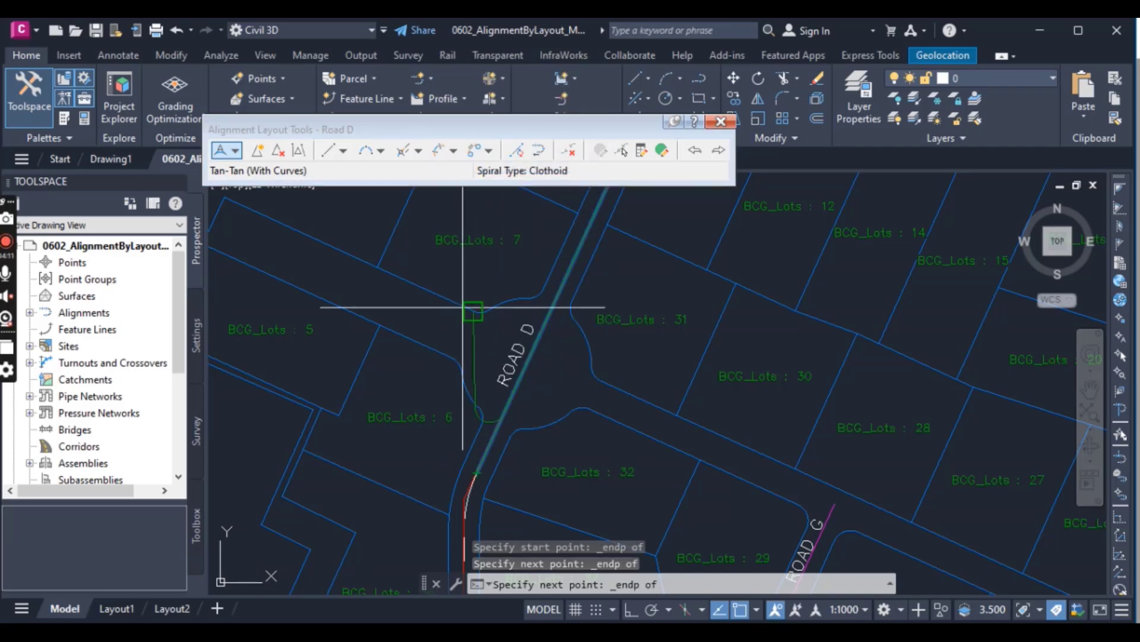
pyautogui.scroll(-5, 455, 368)
pyautogui.scroll(5, 452, 381)
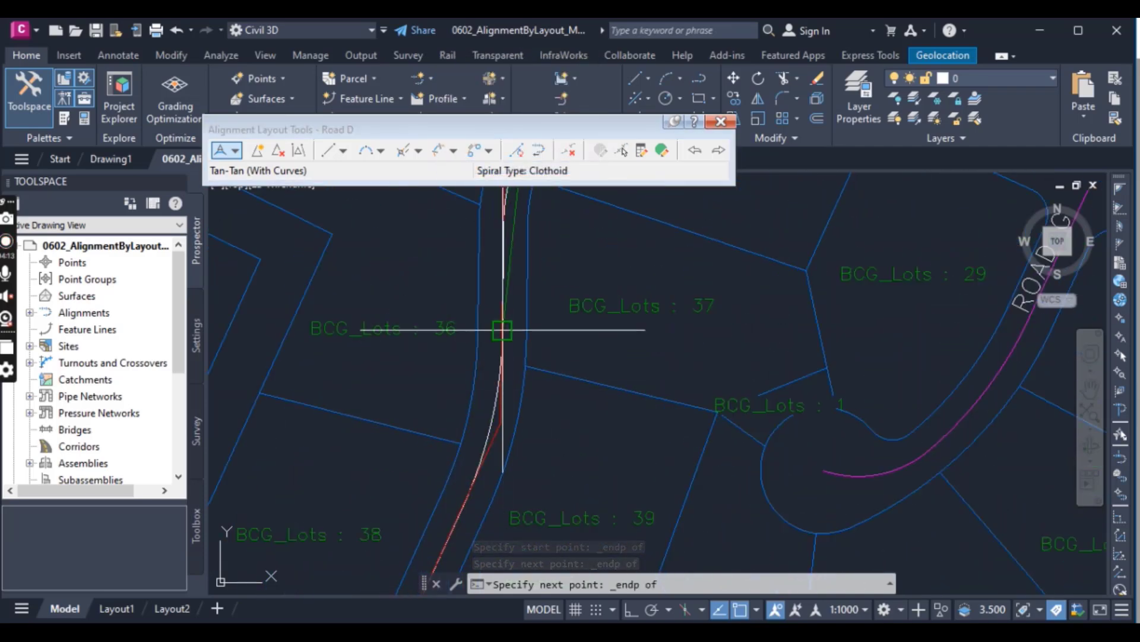
pyautogui.click(501, 369)
# Continue the alignment to the centreline endpoint where the second curve finishes, between lots 38 and 39, using an endpoint snap.
pyautogui.scroll(-4, 476, 383)
pyautogui.scroll(4, 467, 395)
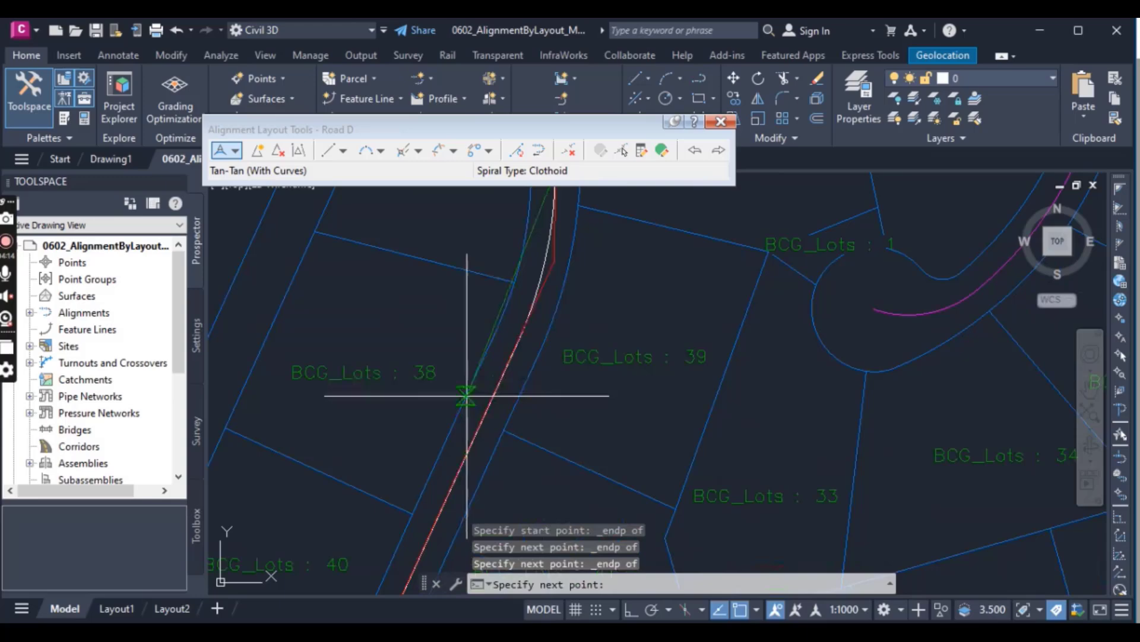
pyautogui.keyDown('shift'); pyautogui.rightClick(461, 310); pyautogui.keyUp('shift')
pyautogui.click(499, 339)
pyautogui.click(505, 374)
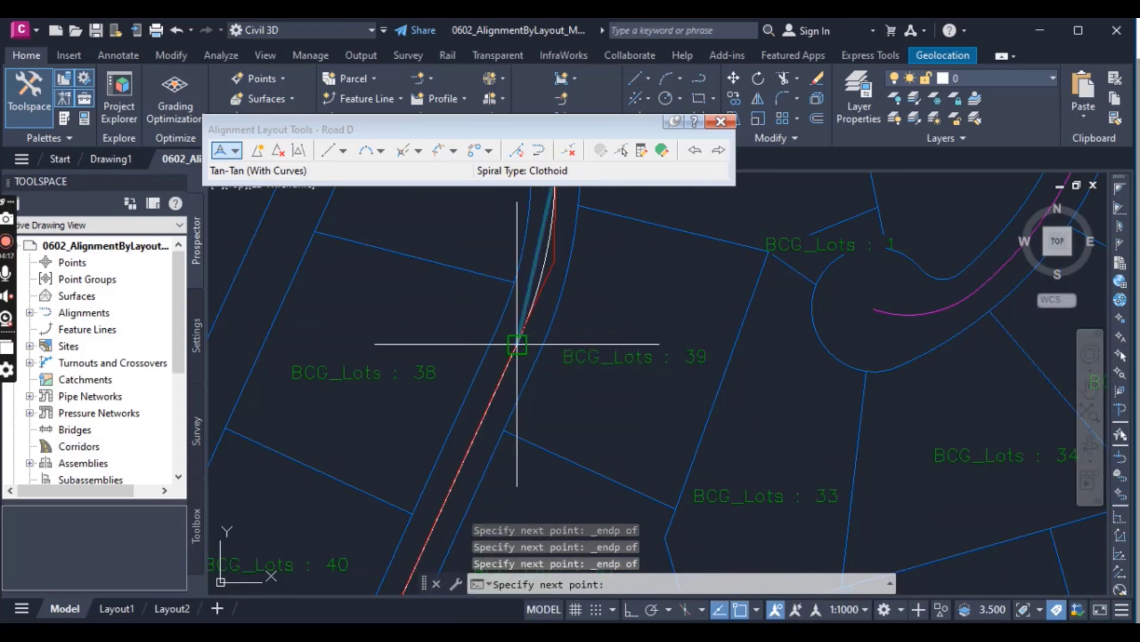
# Add the next alignment point at the vertex where the red tangent lines meet, beside the cul-de-sac near lot 43, using an endpoint snap.
pyautogui.scroll(-4, 552, 362)
pyautogui.scroll(4, 475, 415)
pyautogui.scroll(-4, 452, 436)
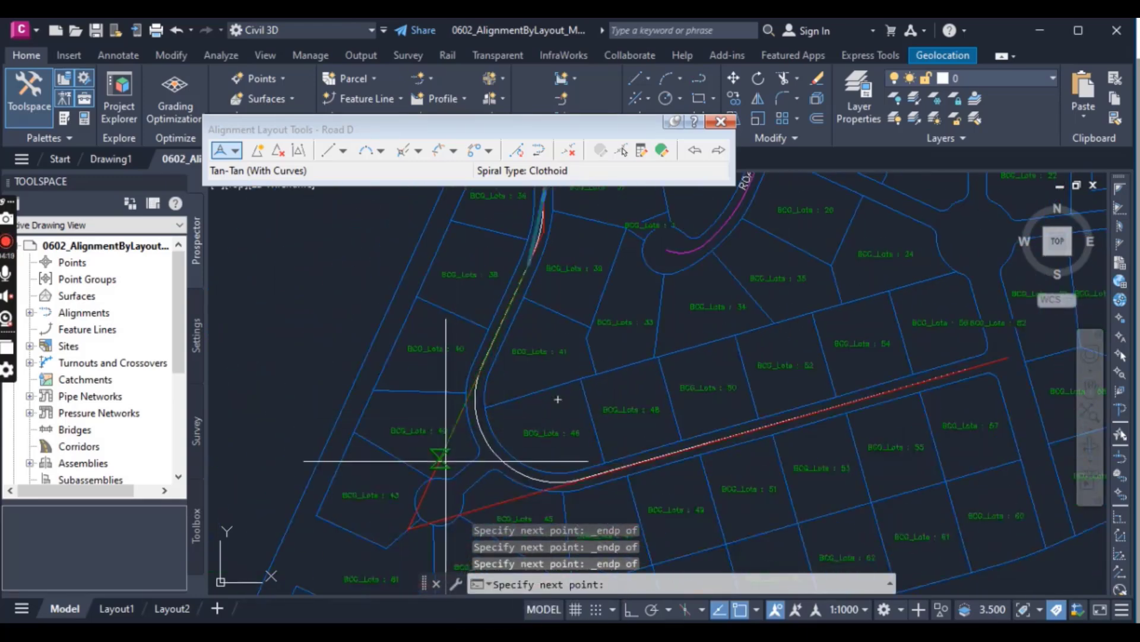
pyautogui.scroll(4, 421, 511)
pyautogui.keyDown('shift'); pyautogui.rightClick(433, 498); pyautogui.keyUp('shift')
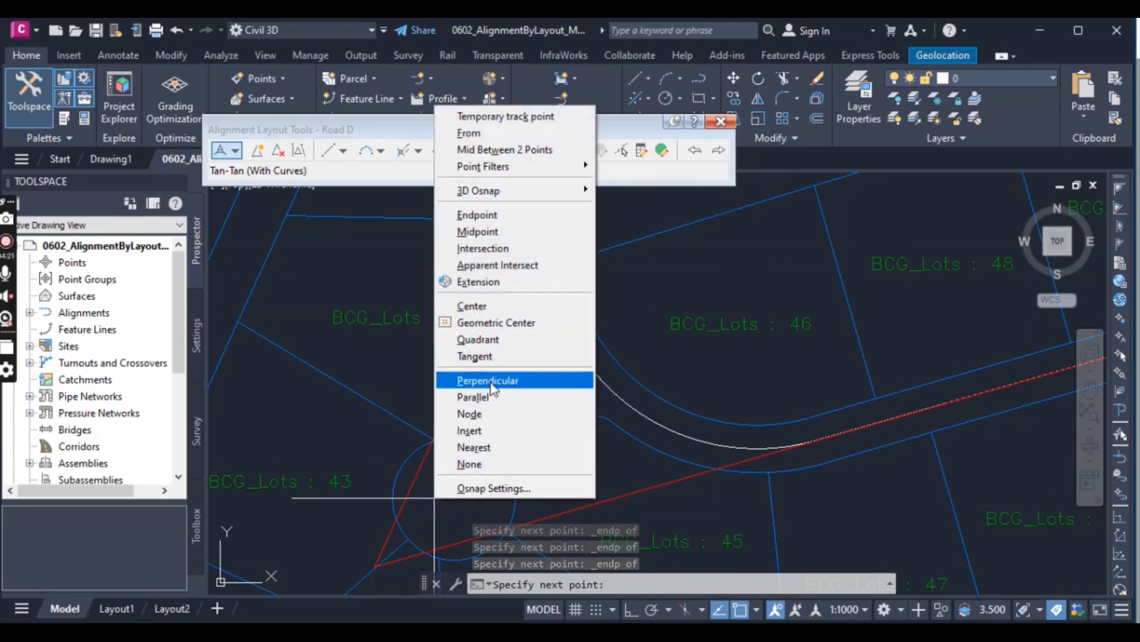
pyautogui.click(477, 215)
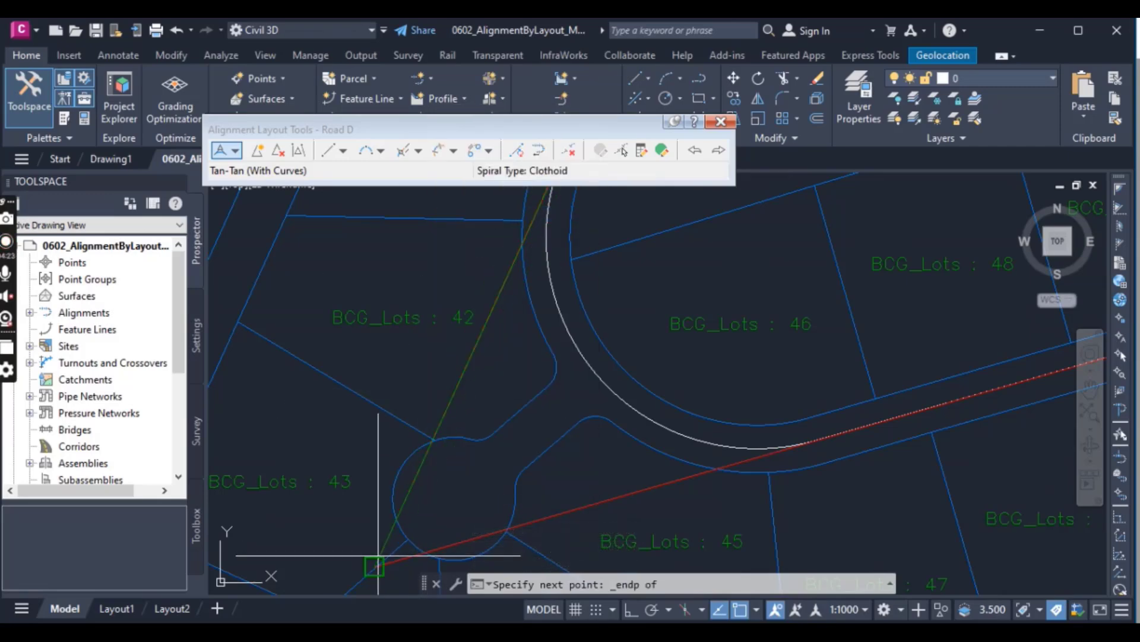
pyautogui.click(408, 538)
# Continue the alignment to the endpoint of the large southern centreline curve, between lots 46 and 47, using an endpoint snap.
pyautogui.scroll(-3, 535, 492)
pyautogui.scroll(3, 543, 492)
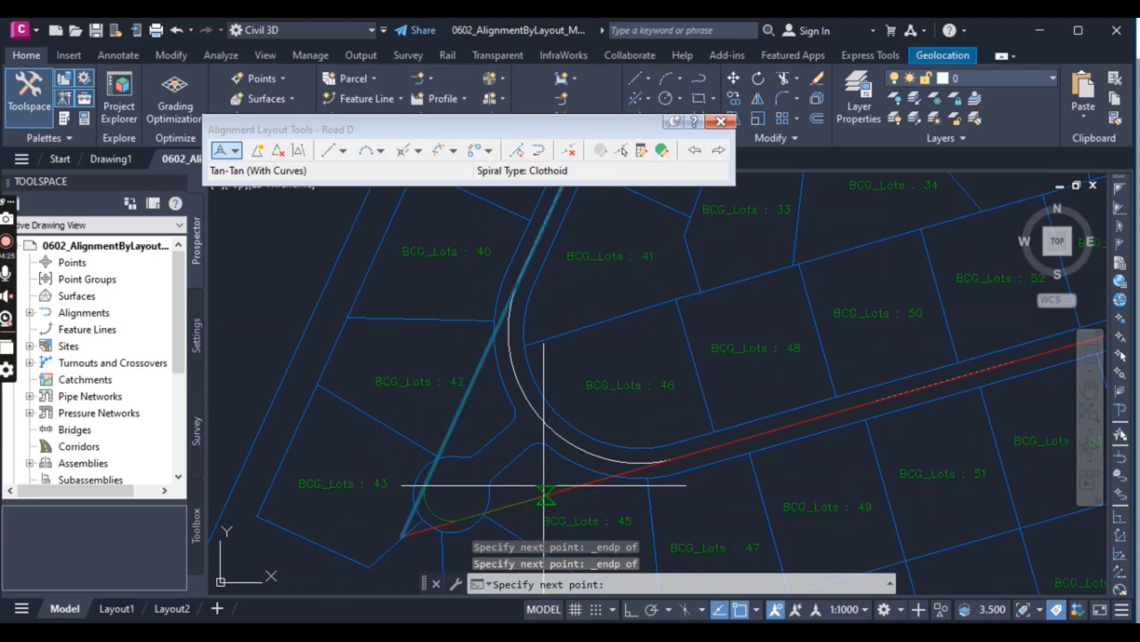
pyautogui.keyDown('shift'); pyautogui.rightClick(542, 473); pyautogui.keyUp('shift')
pyautogui.click(612, 191)
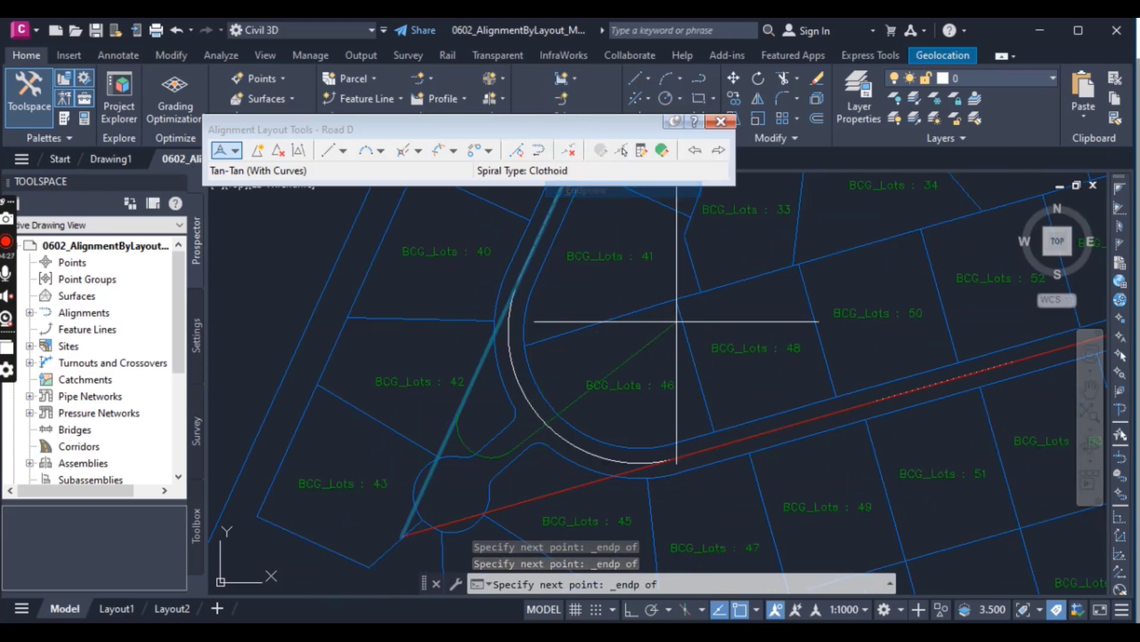
pyautogui.click(676, 457)
# Place the last alignment point at the centreline's eastern endpoint near lots 56 and 58, finish the layout and close the Alignment Layout Tools.
pyautogui.scroll(-3, 677, 457)
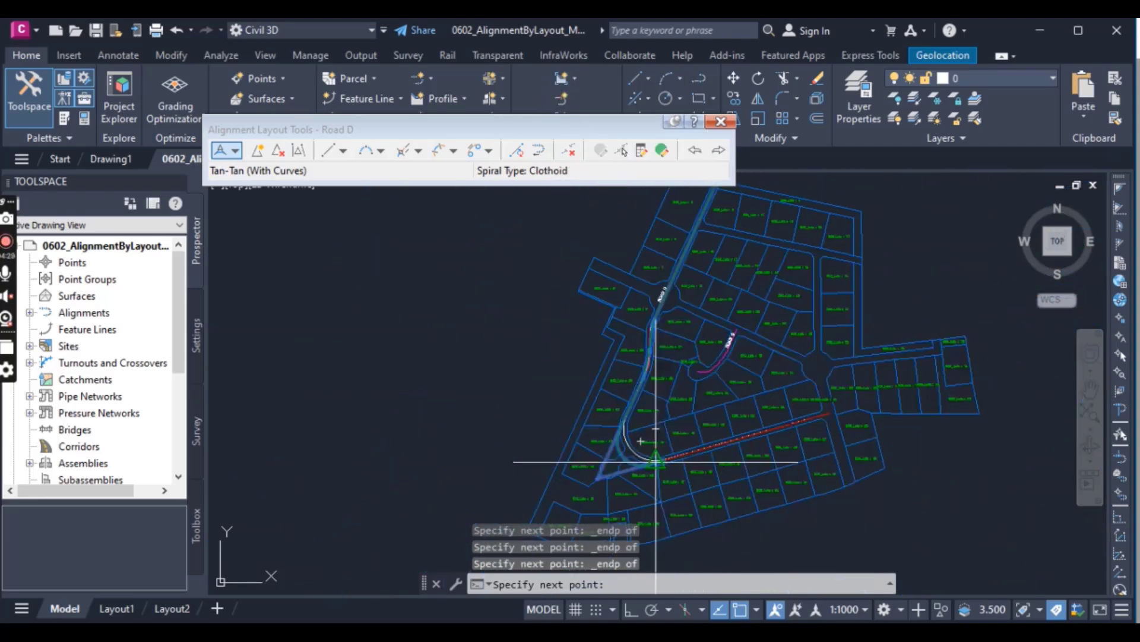
pyautogui.scroll(5, 766, 440)
pyautogui.click(768, 408)
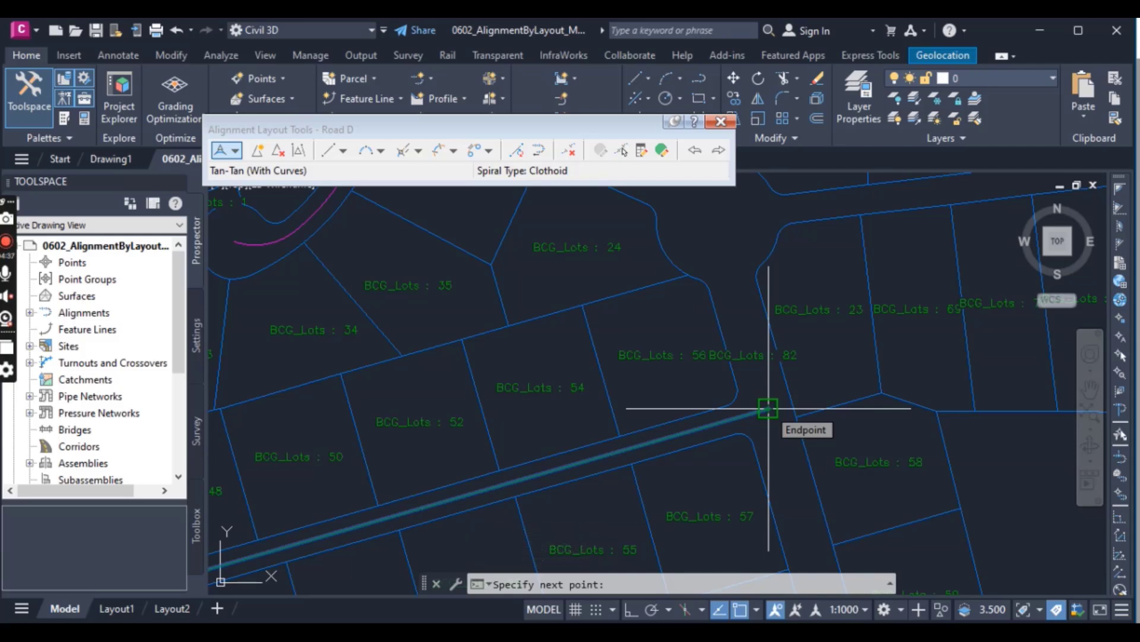
pyautogui.press('Return')
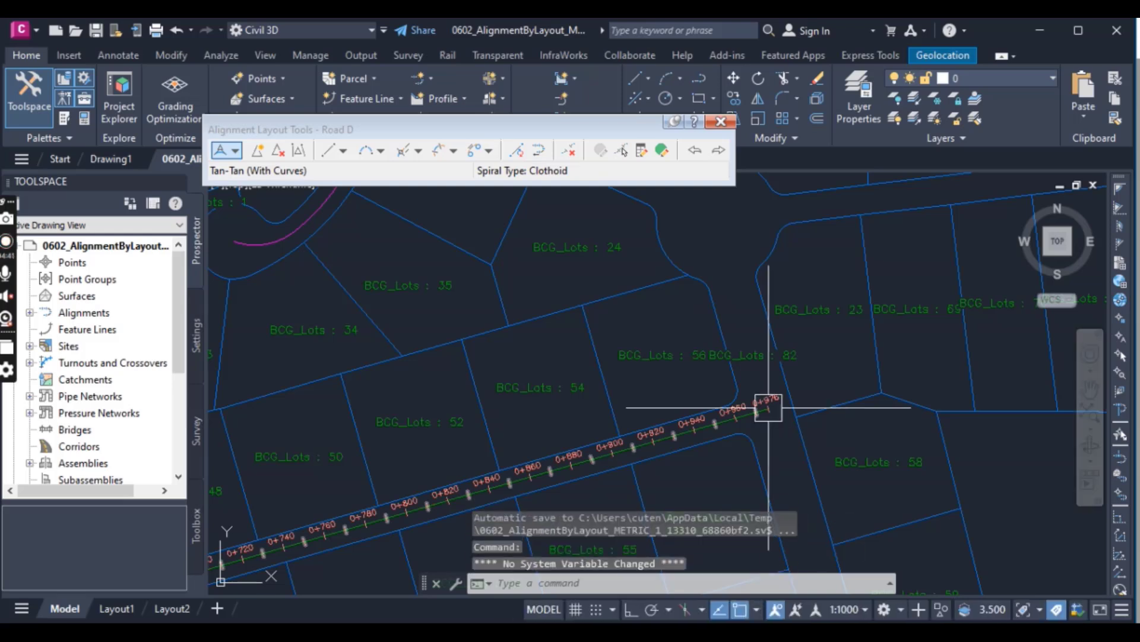
pyautogui.click(719, 123)
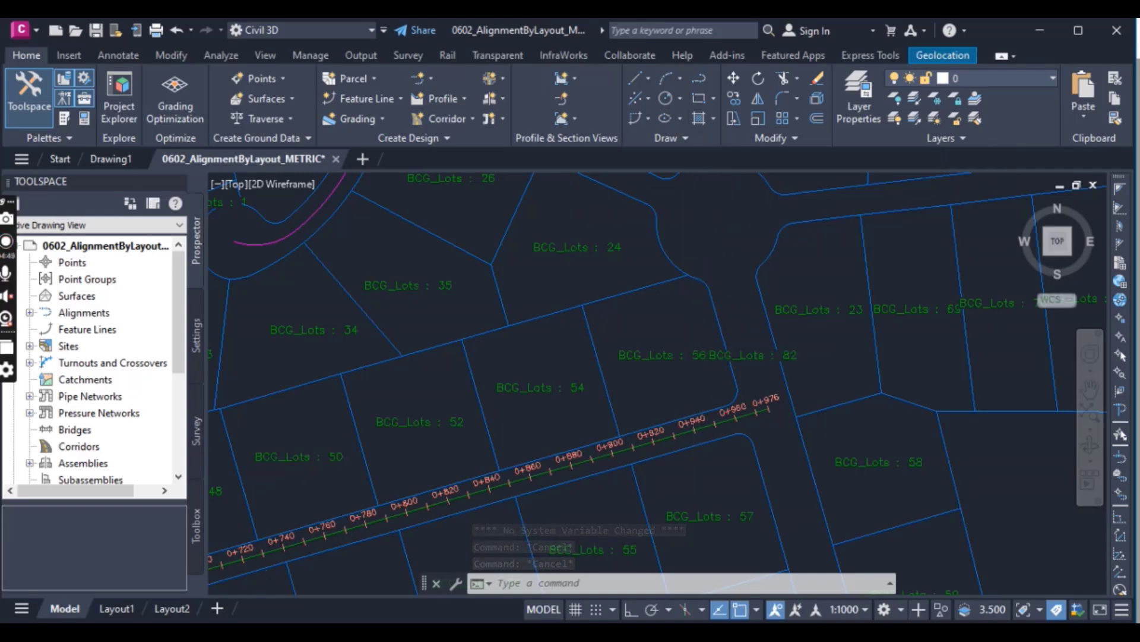
# Examine how the Road D alignment follows the existing centreline at the large southern curve and near station 0+400 between lots 38 and 39.
pyautogui.scroll(-6, 696, 361)
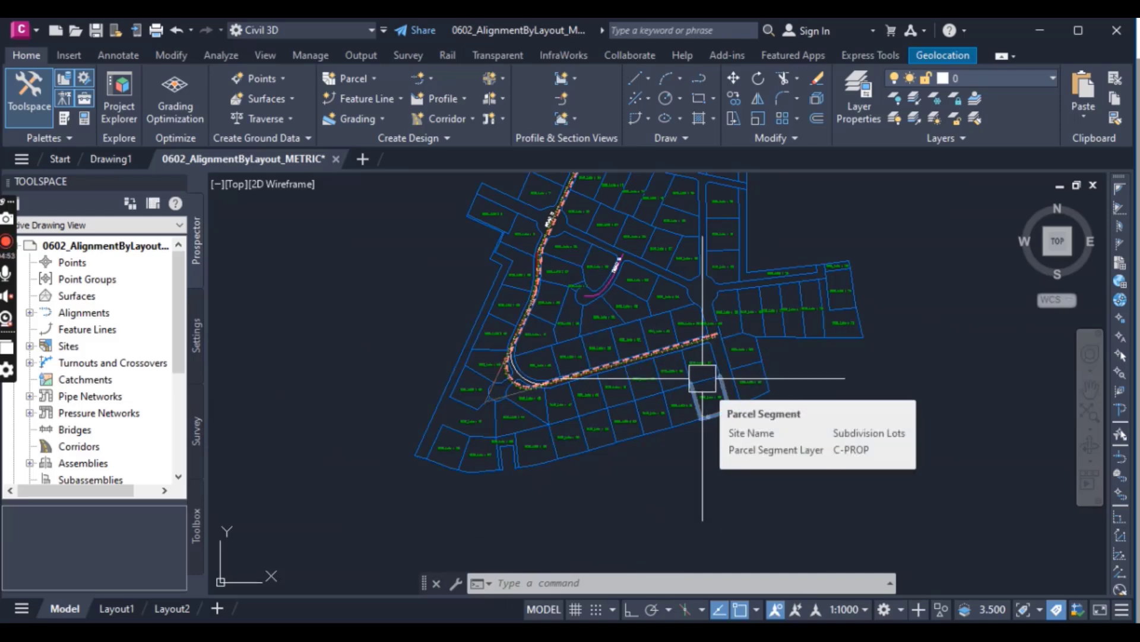
pyautogui.scroll(2, 523, 379)
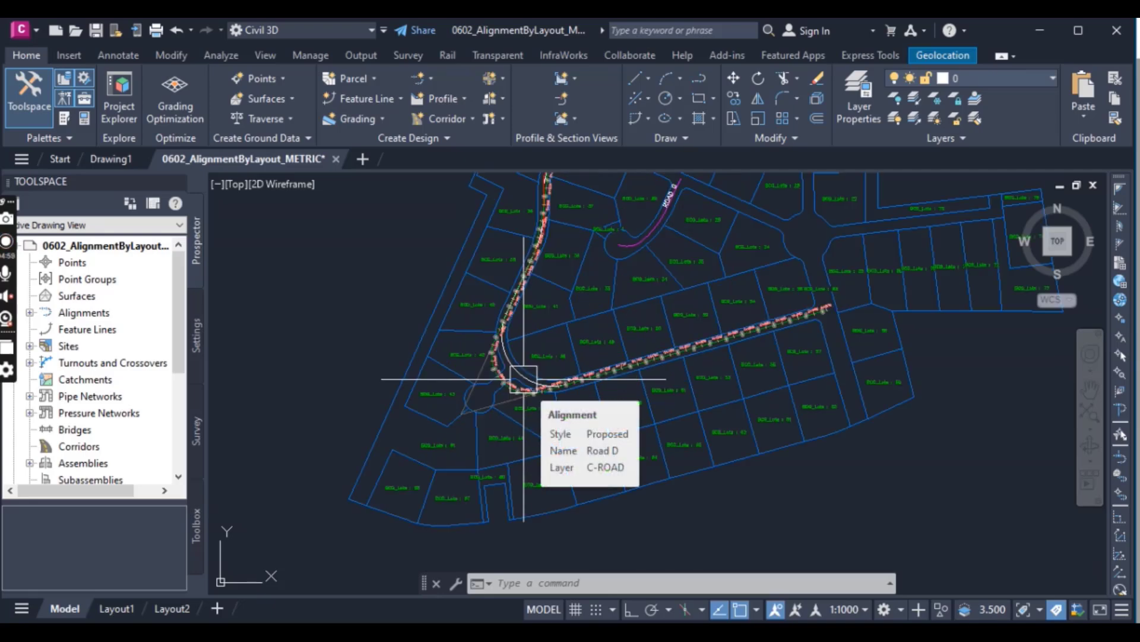
pyautogui.scroll(2, 524, 378)
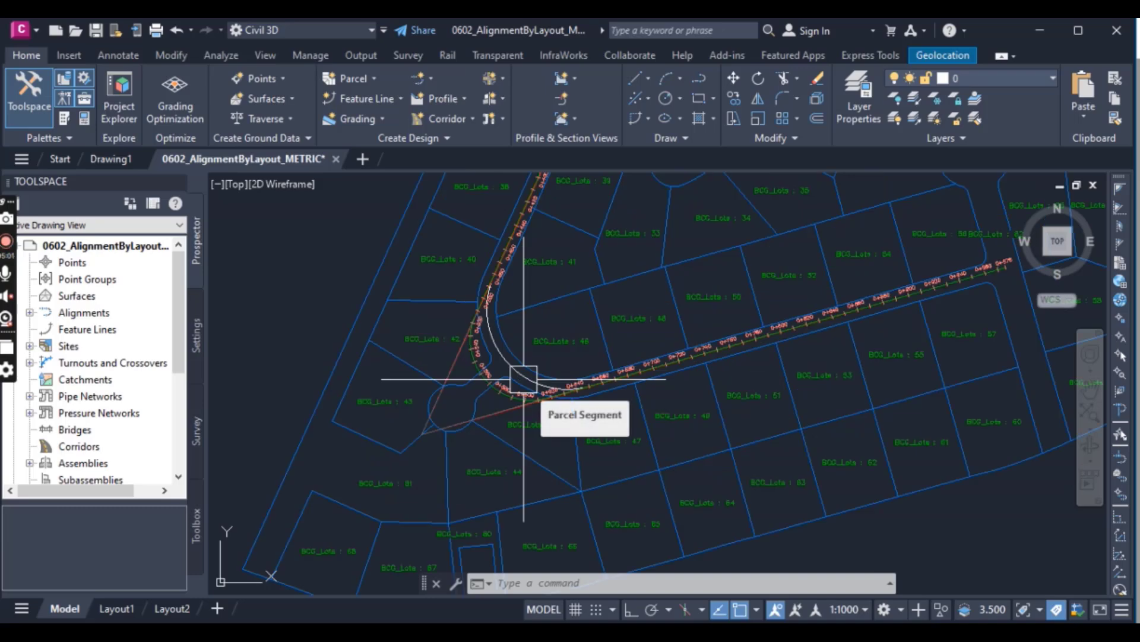
pyautogui.scroll(5, 497, 382)
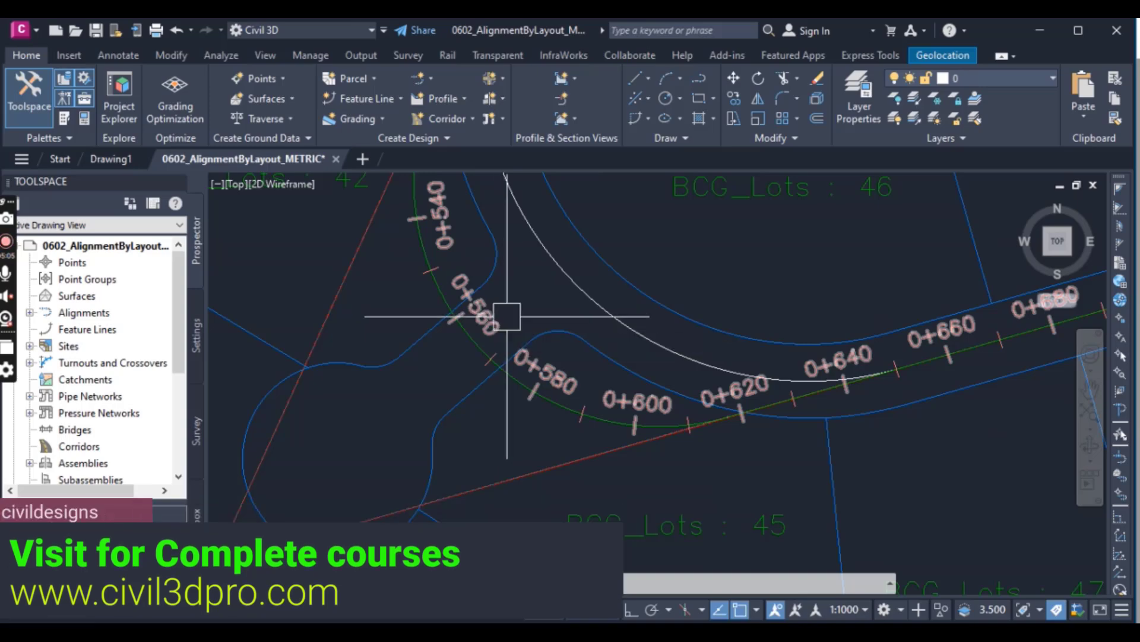
pyautogui.scroll(-6, 506, 316)
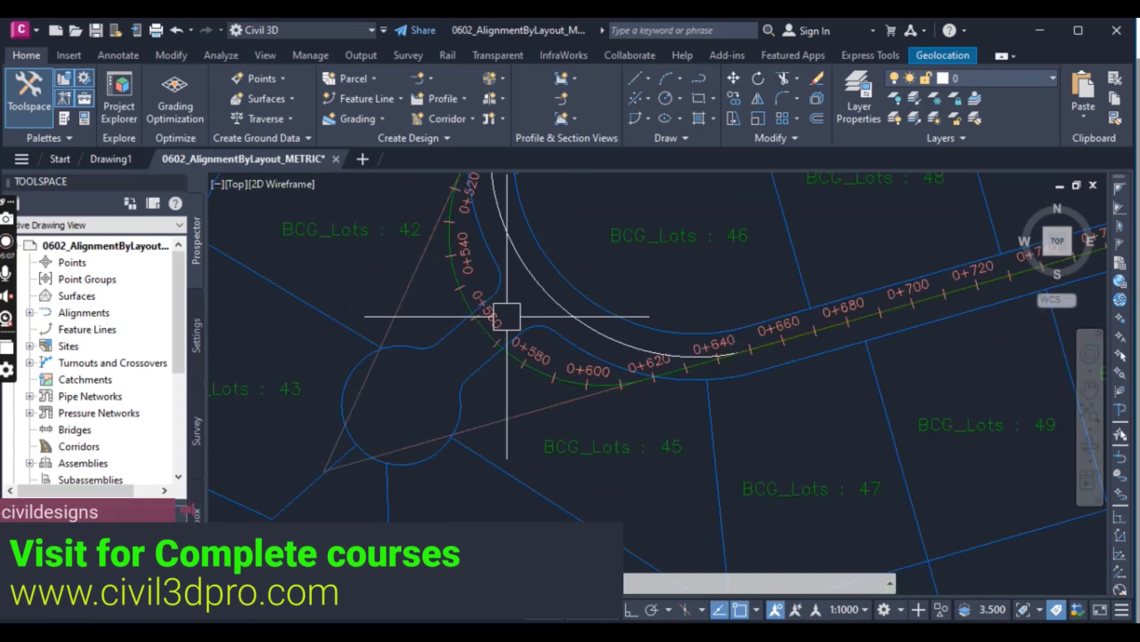
pyautogui.moveTo(525, 257); pyautogui.dragTo(532, 343, button='middle')
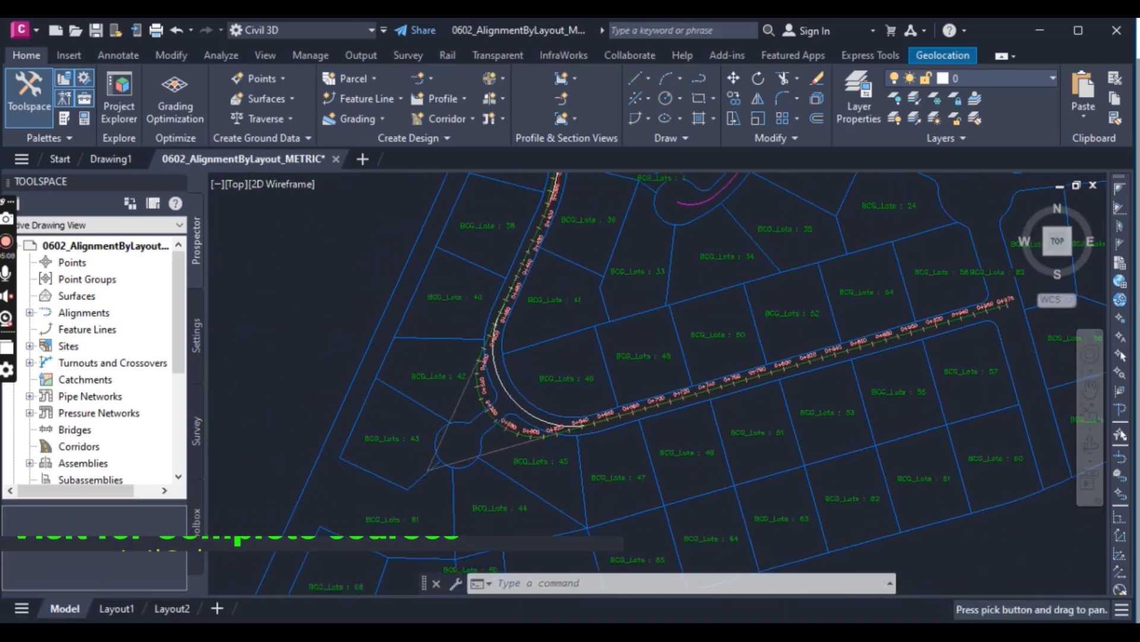
pyautogui.scroll(8, 535, 386)
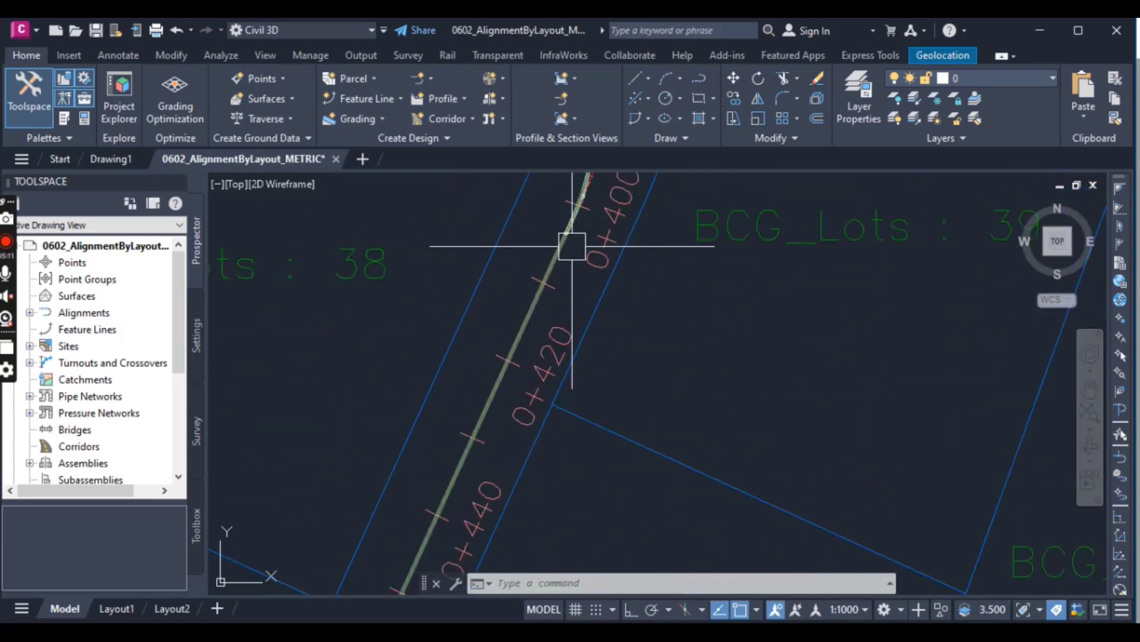
pyautogui.moveTo(536, 359); pyautogui.dragTo(483, 476, button='middle')
pyautogui.moveTo(562, 286)
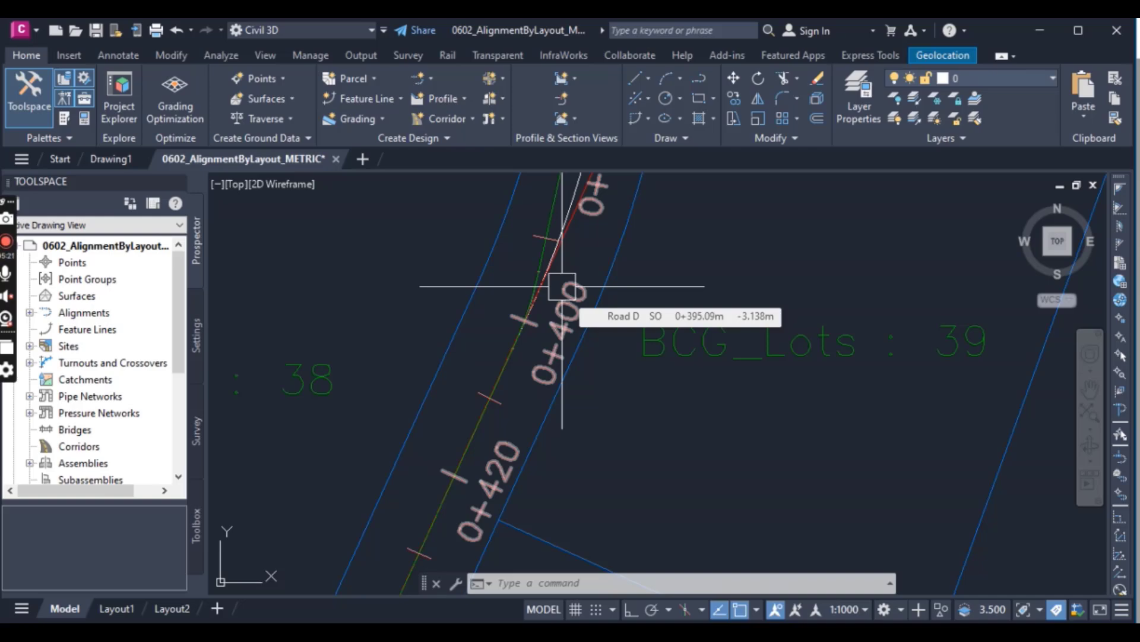
pyautogui.scroll(-6, 590, 400)
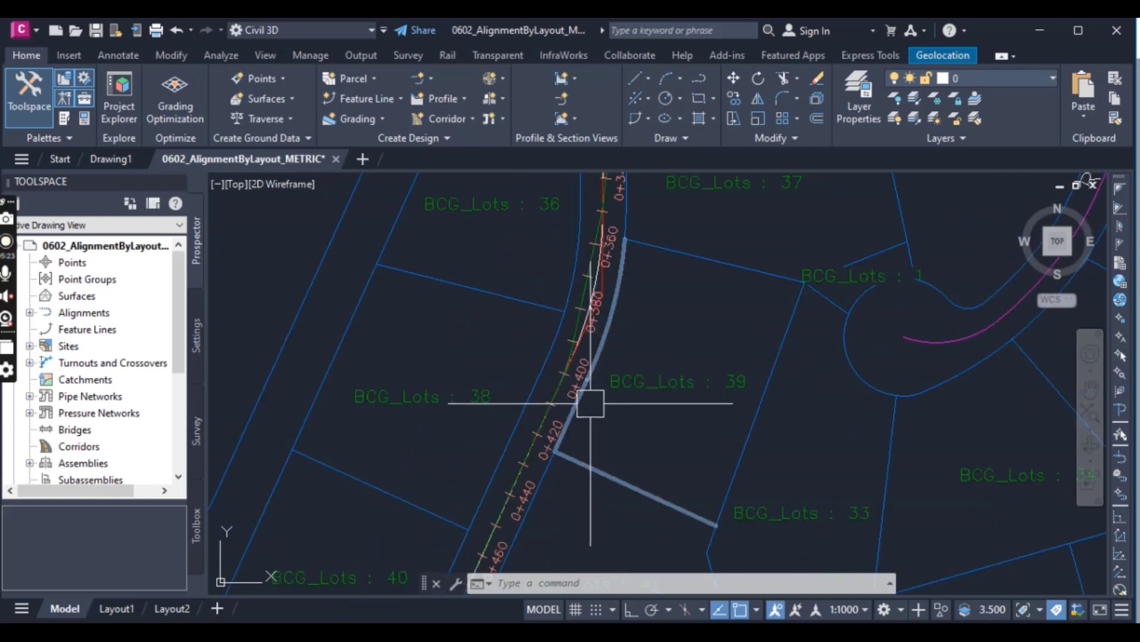
pyautogui.scroll(-3, 605, 436)
pyautogui.scroll(8, 603, 435)
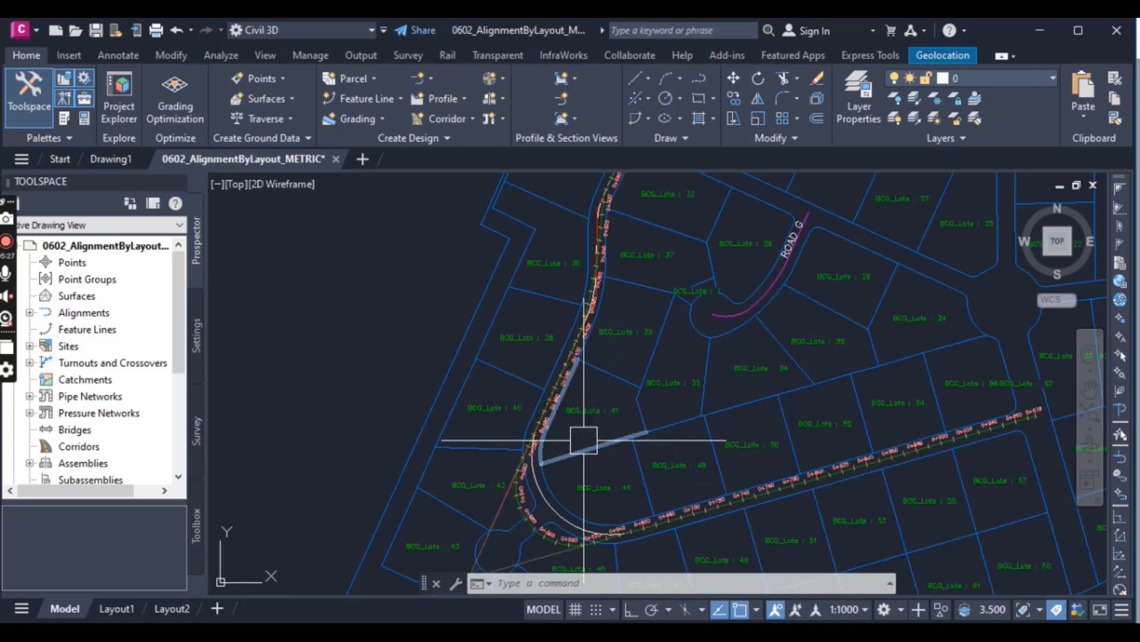
pyautogui.scroll(-3, 512, 392)
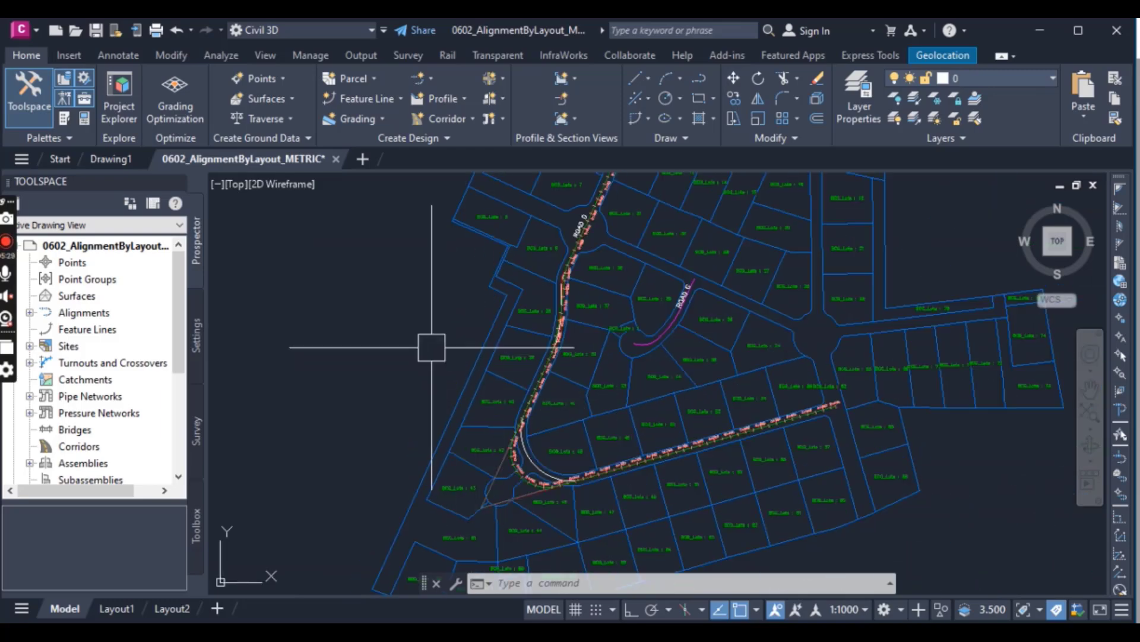
pyautogui.scroll(-4, 432, 347)
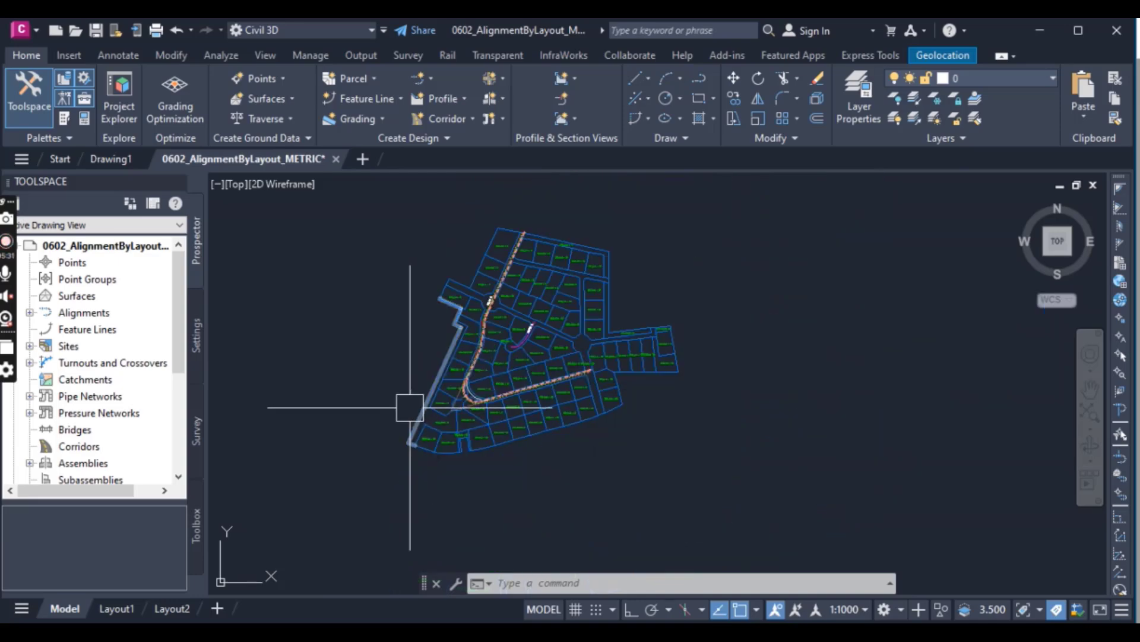